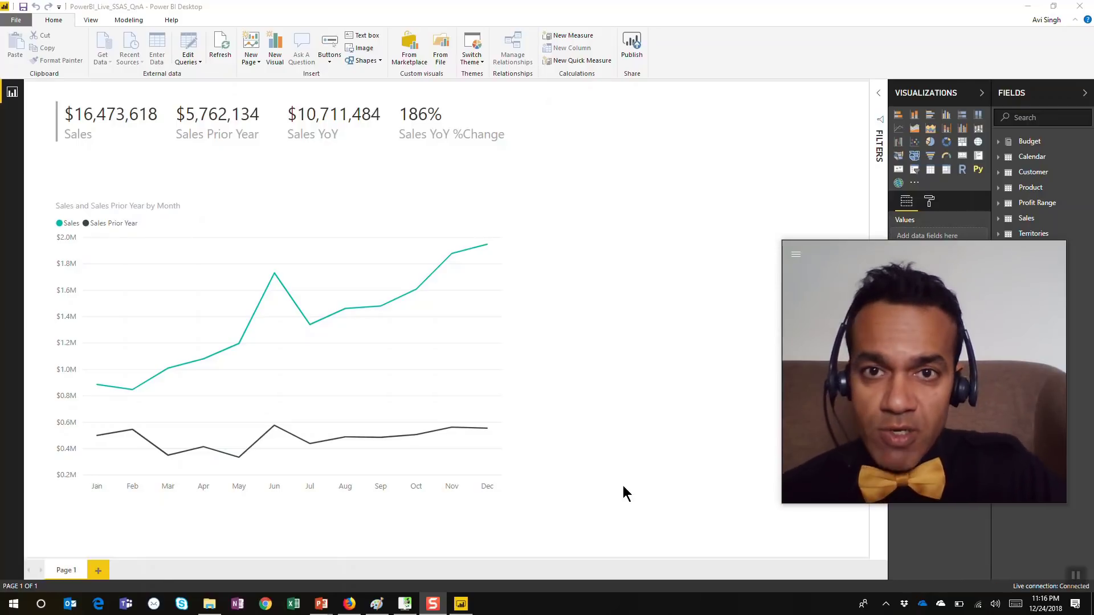
- Turn on the Enable Q&A Live Connect preview feature in Options and dismiss the restart notice
{"action": "mouse_move", "coordinate": [481, 289]}
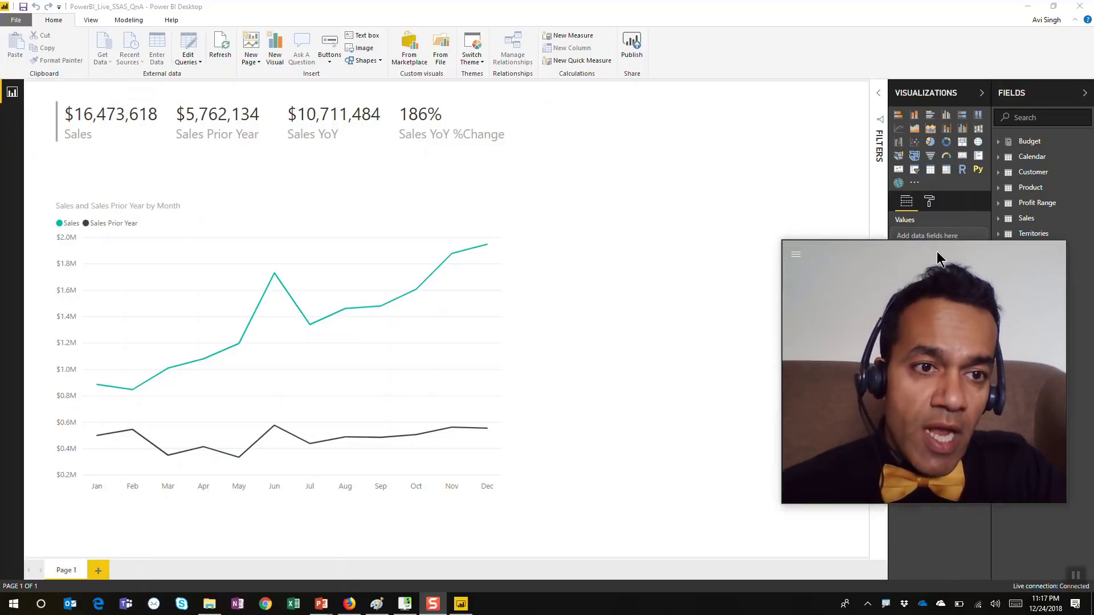
{"action": "left_click_drag", "start_coordinate": [936, 251], "coordinate": [960, 297]}
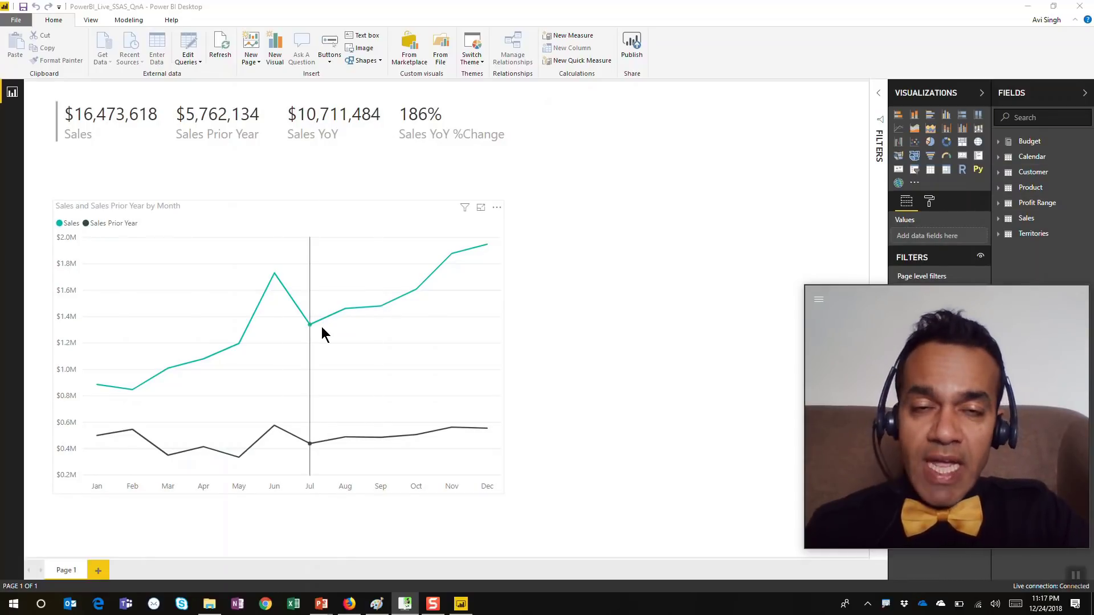
{"action": "mouse_move", "coordinate": [322, 332]}
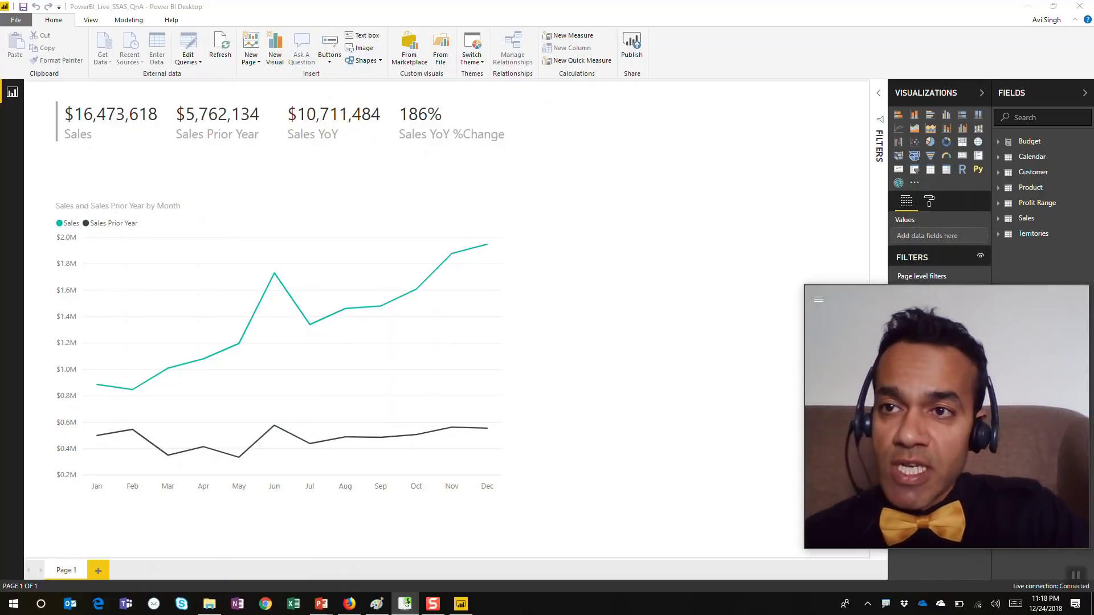
{"action": "left_click", "coordinate": [16, 21]}
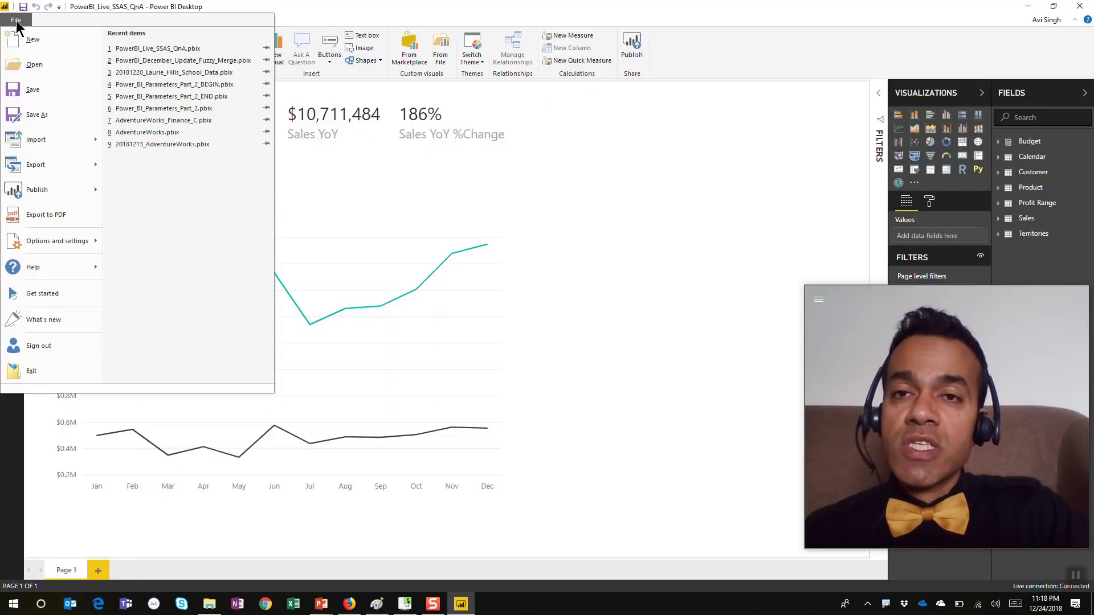
{"action": "mouse_move", "coordinate": [55, 242]}
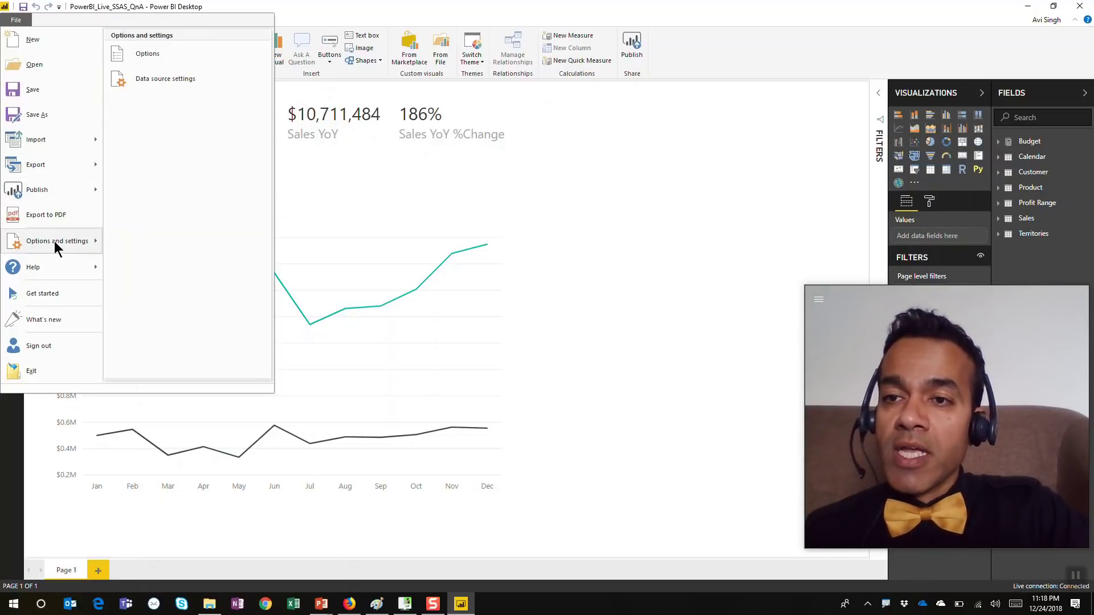
{"action": "left_click", "coordinate": [144, 60]}
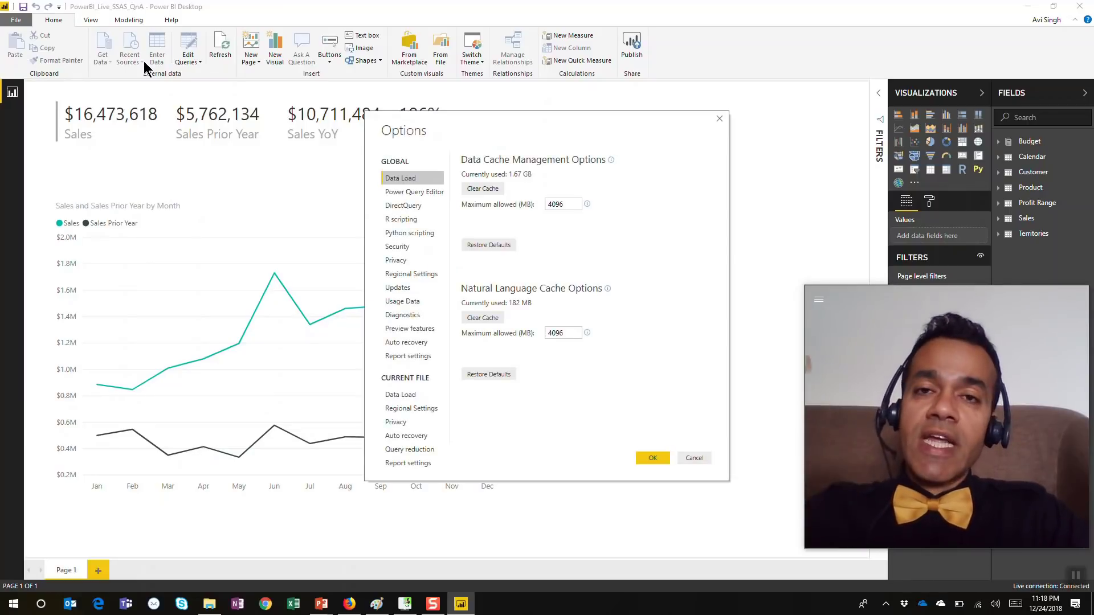
{"action": "left_click", "coordinate": [419, 331]}
{"action": "left_click", "coordinate": [465, 374]}
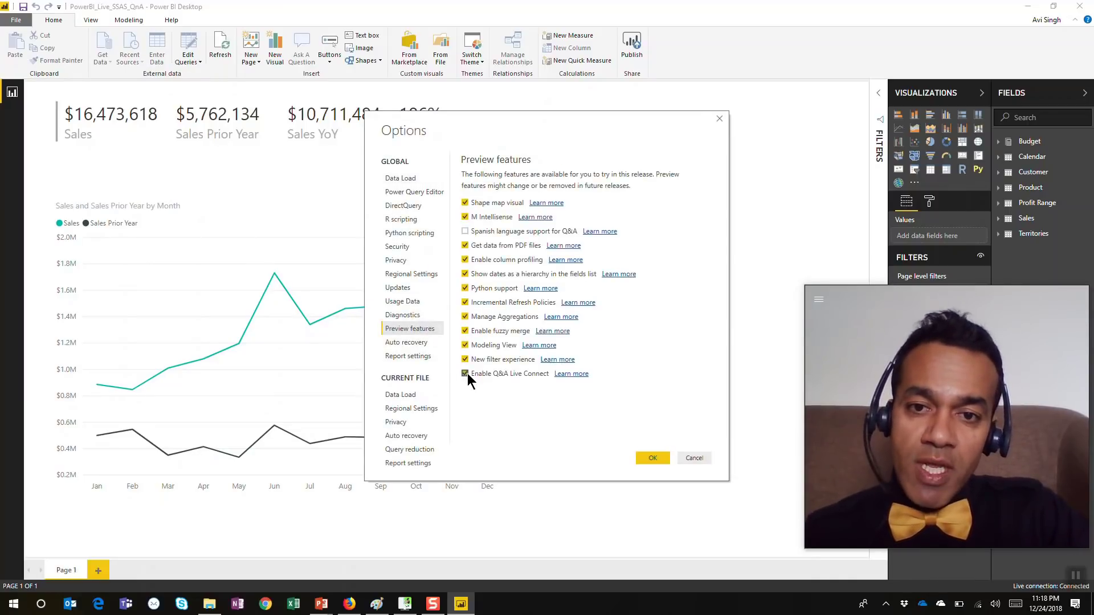
{"action": "left_click", "coordinate": [651, 460]}
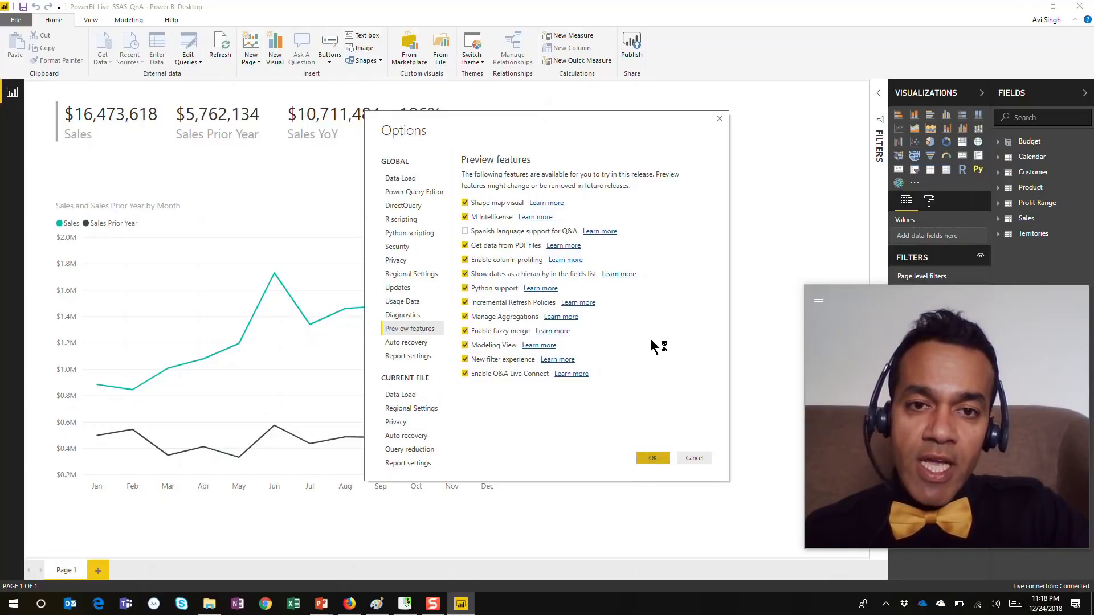
{"action": "left_click", "coordinate": [642, 332]}
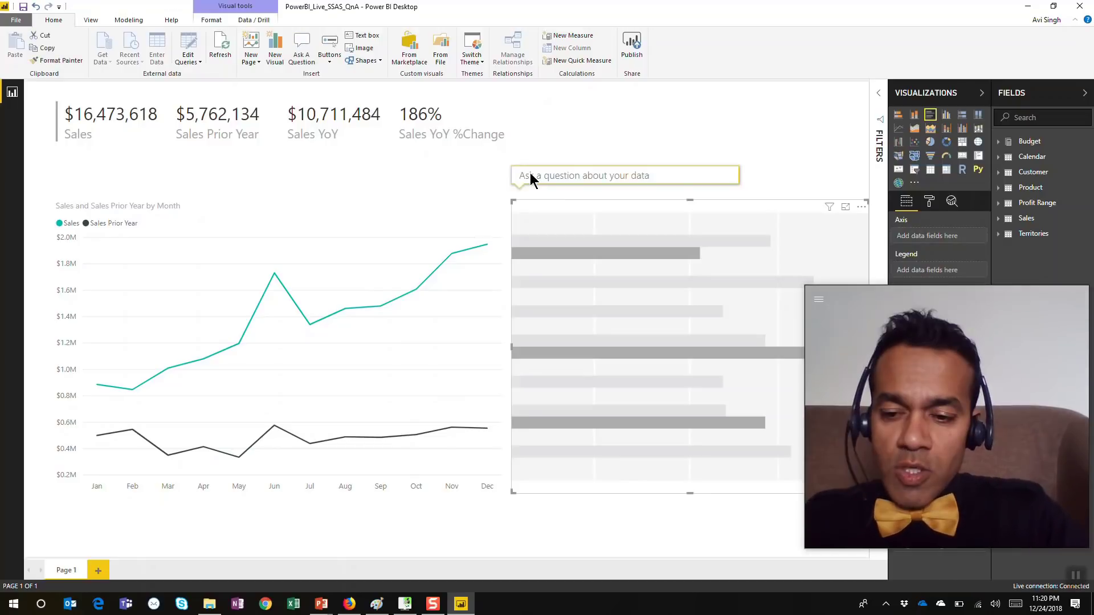
- Begin the Q&A question with 'Sale for Bikes', mapping Sale to Sales and Bikes to the category
{"action": "type", "text": "Sale"}
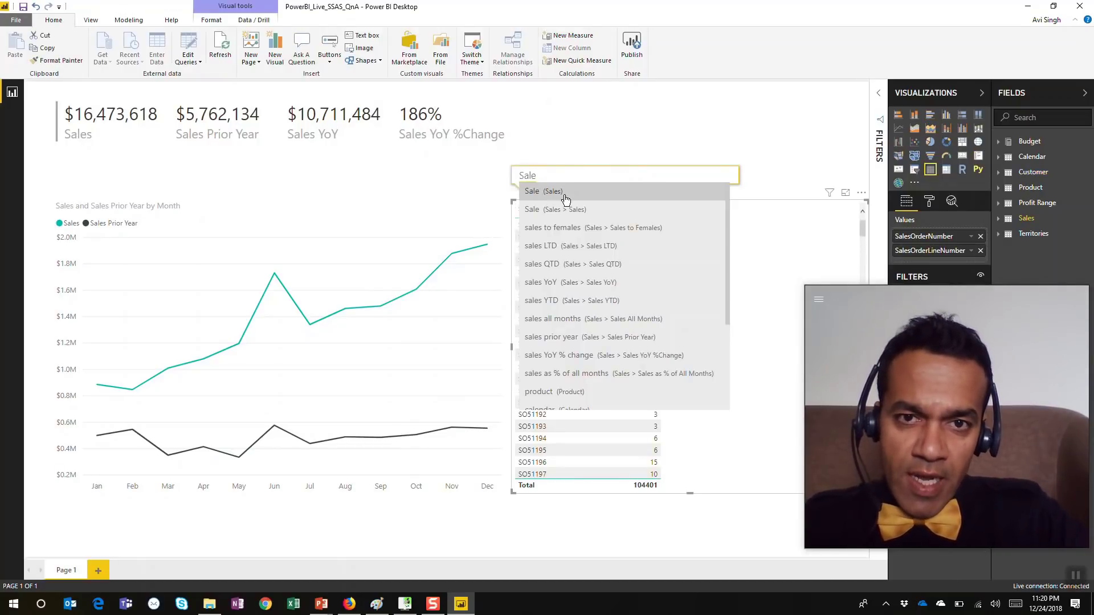
{"action": "left_click", "coordinate": [556, 212]}
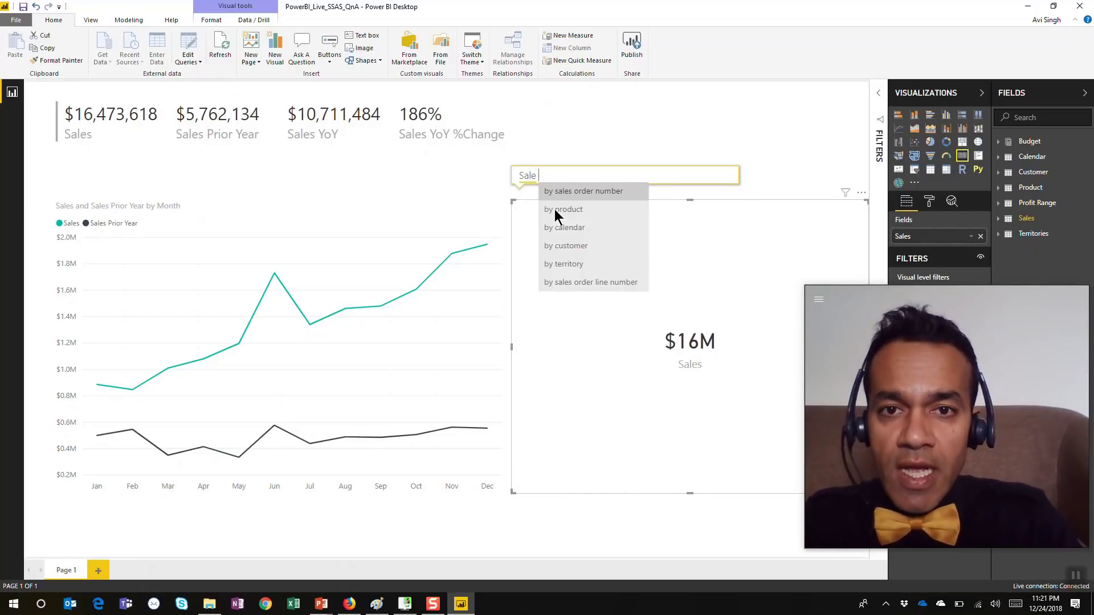
{"action": "key", "text": "BackSpace"}
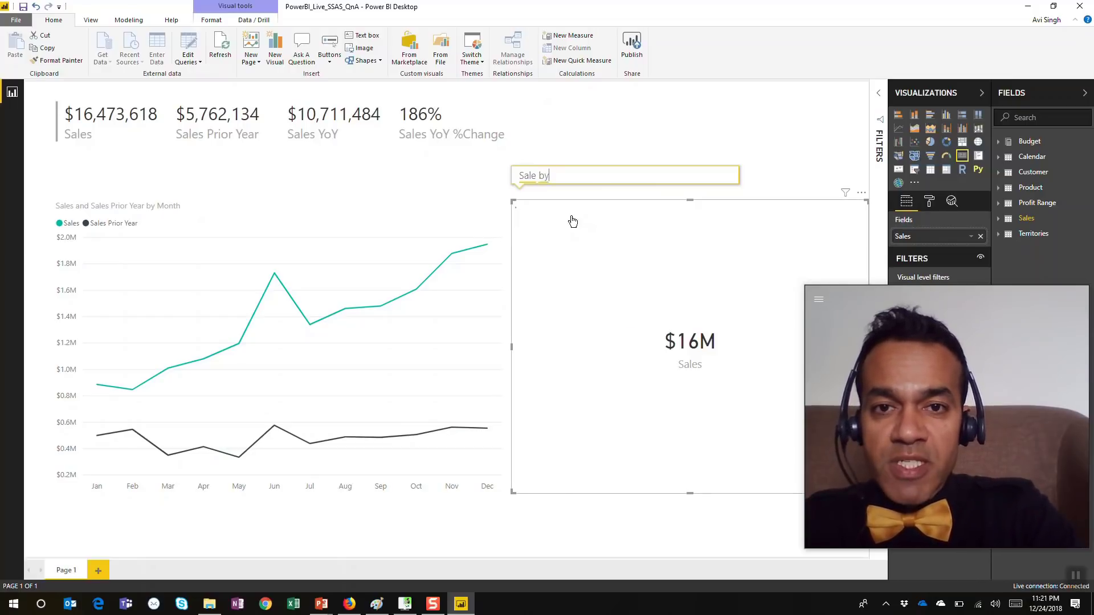
{"action": "type", "text": "f"}
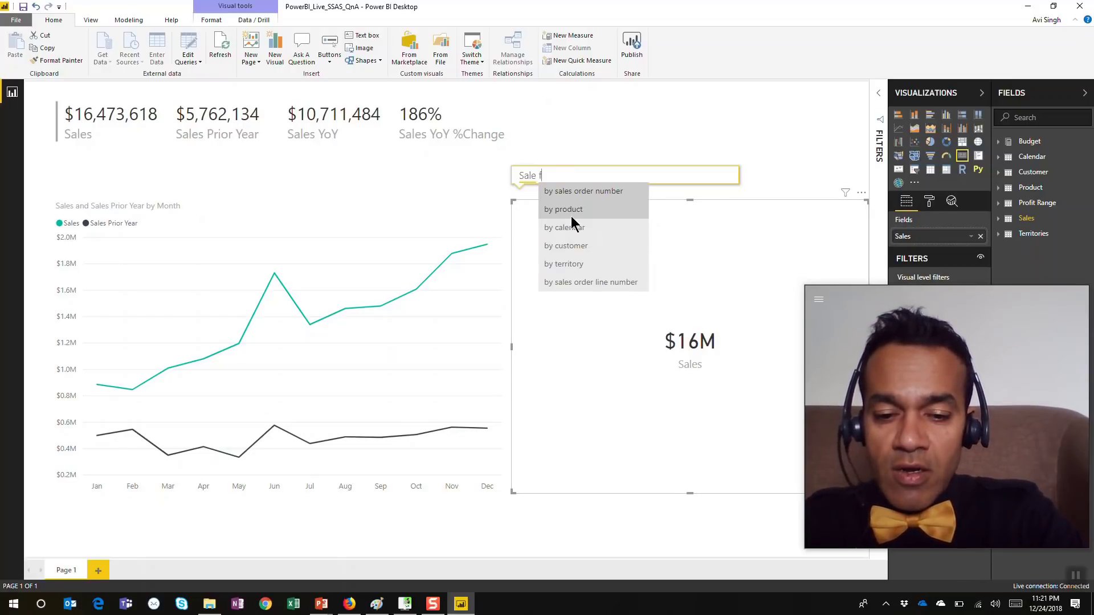
{"action": "type", "text": "or "}
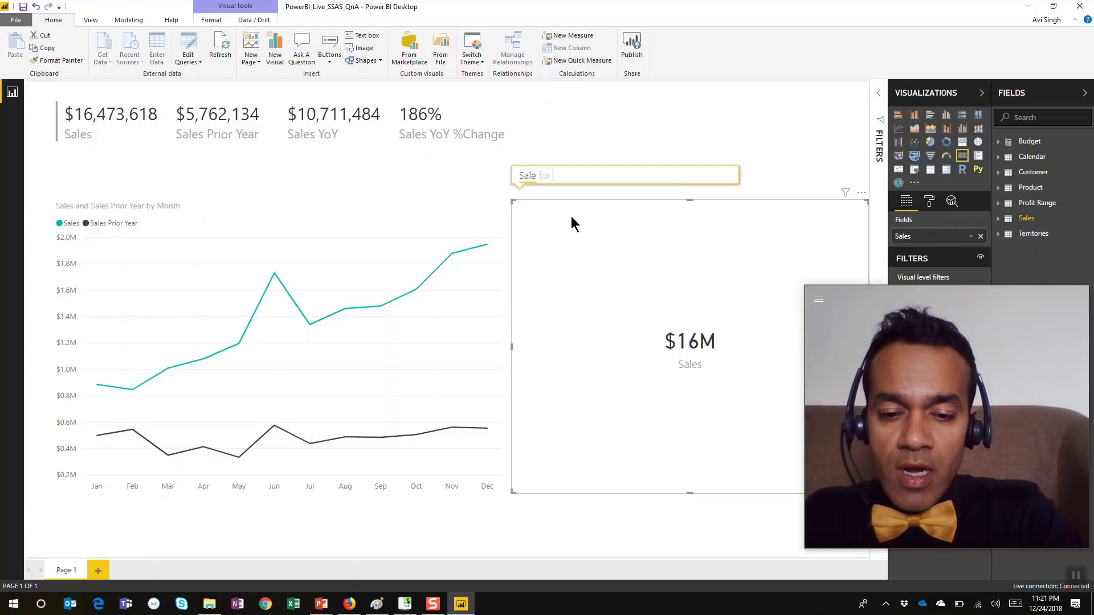
{"action": "type", "text": "Bikes"}
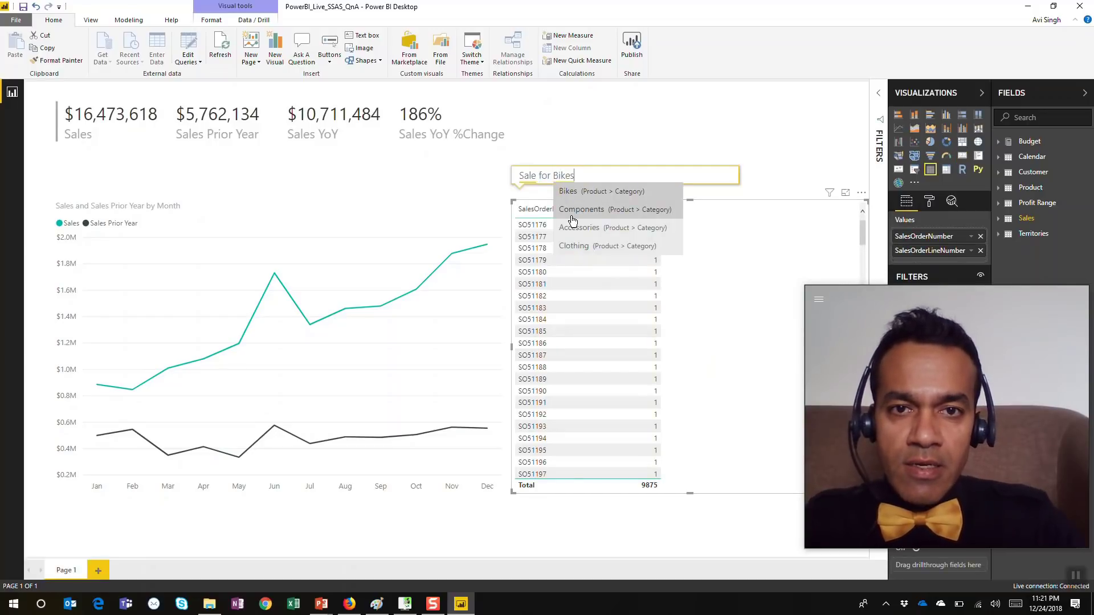
{"action": "left_click", "coordinate": [530, 178]}
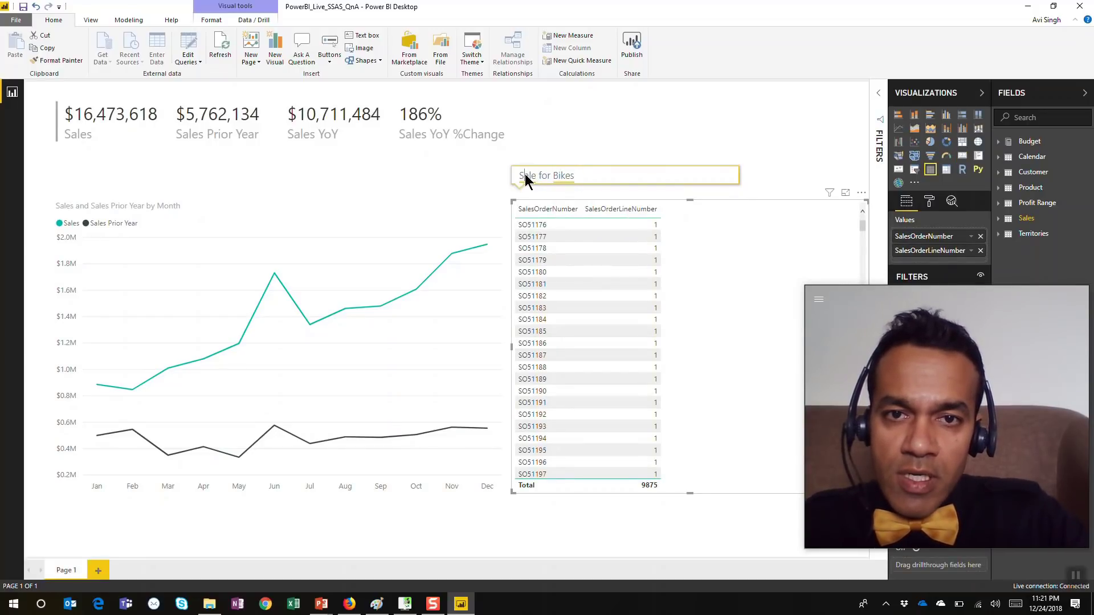
{"action": "left_click", "coordinate": [525, 180]}
{"action": "left_click", "coordinate": [607, 203]}
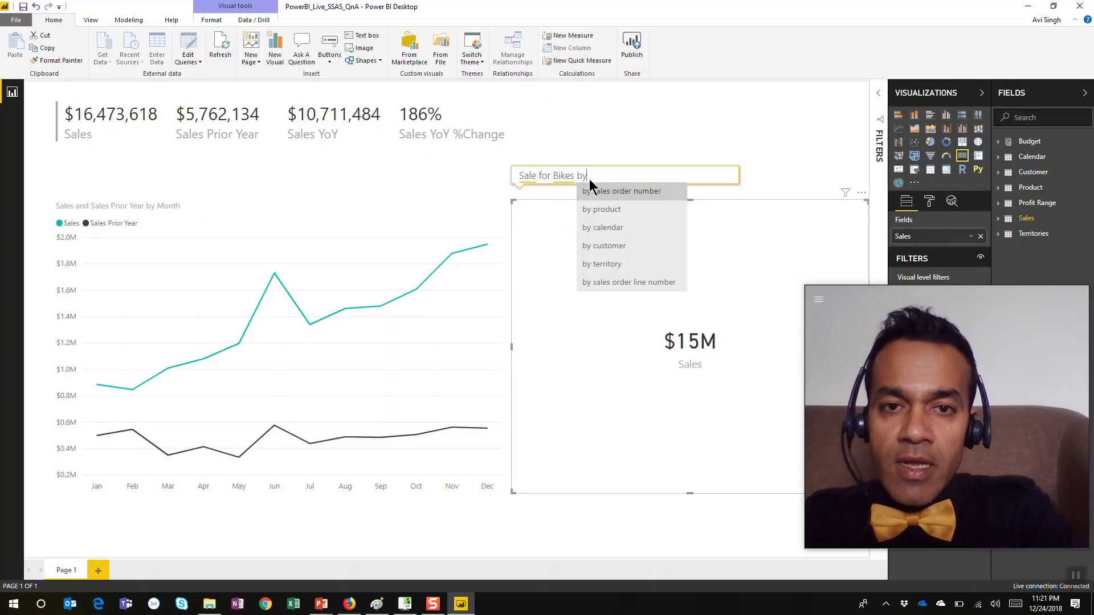
- Finish the question with 'Country as Bar Chart', fixing the misspelled Chart
{"action": "type", "text": "C"}
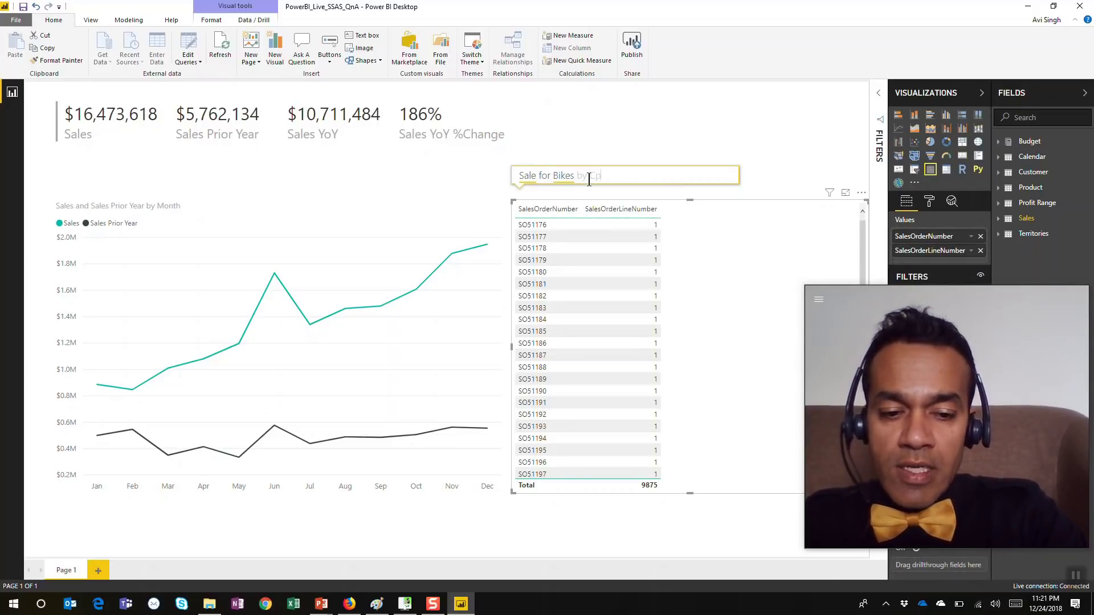
{"action": "type", "text": "ount"}
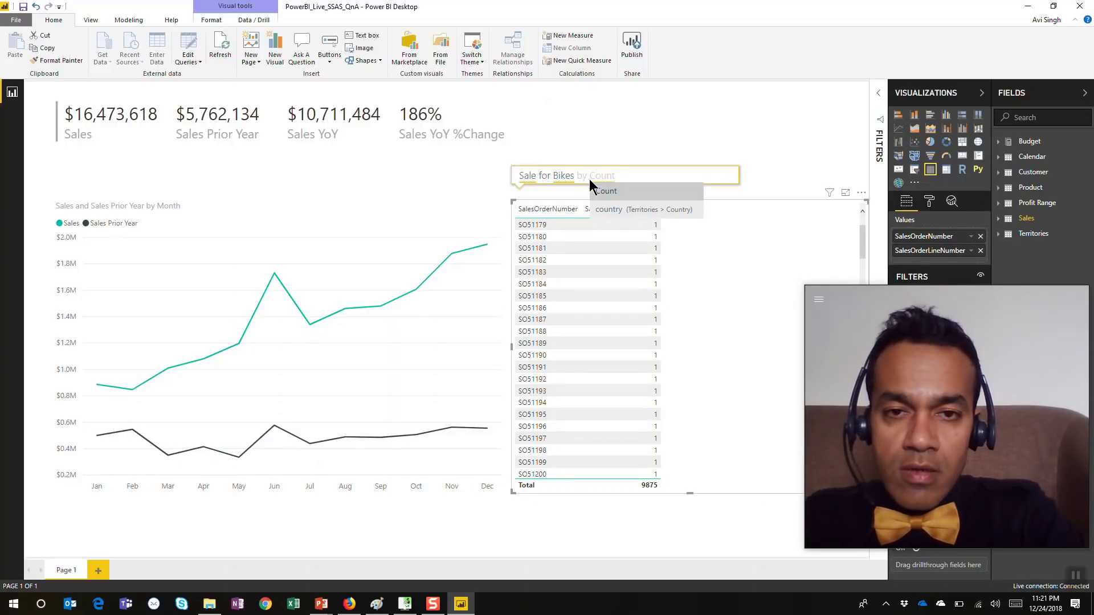
{"action": "type", "text": "ry"}
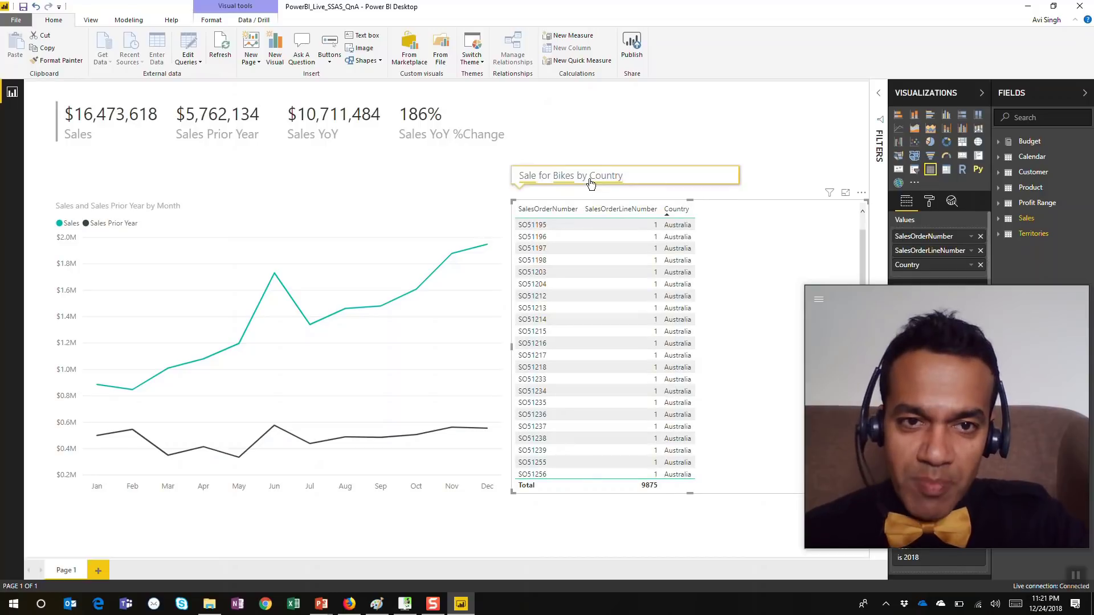
{"action": "left_click", "coordinate": [530, 181]}
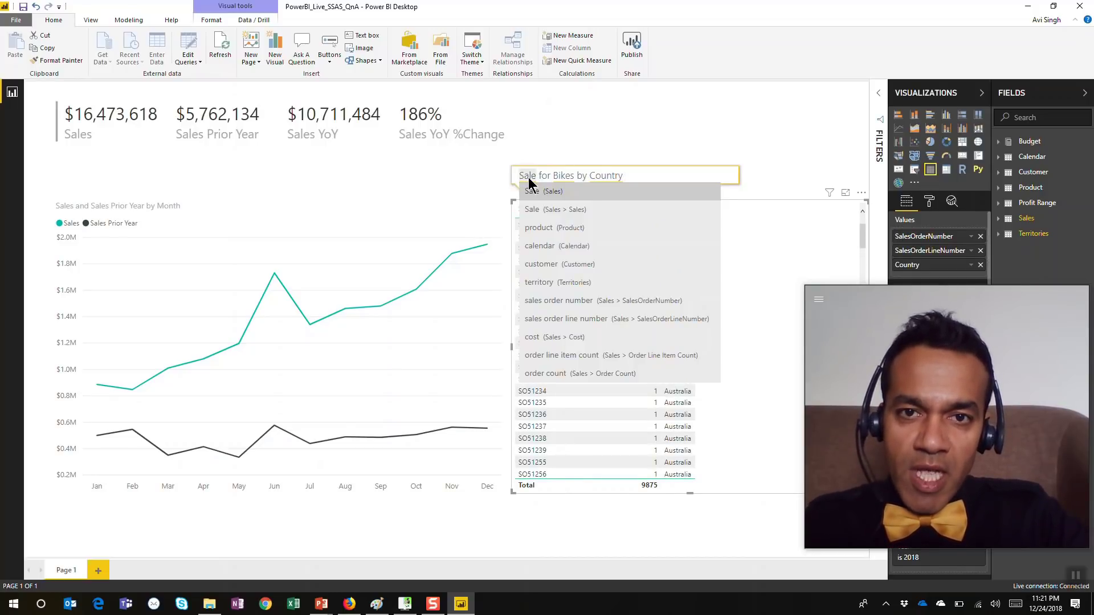
{"action": "left_click", "coordinate": [532, 206]}
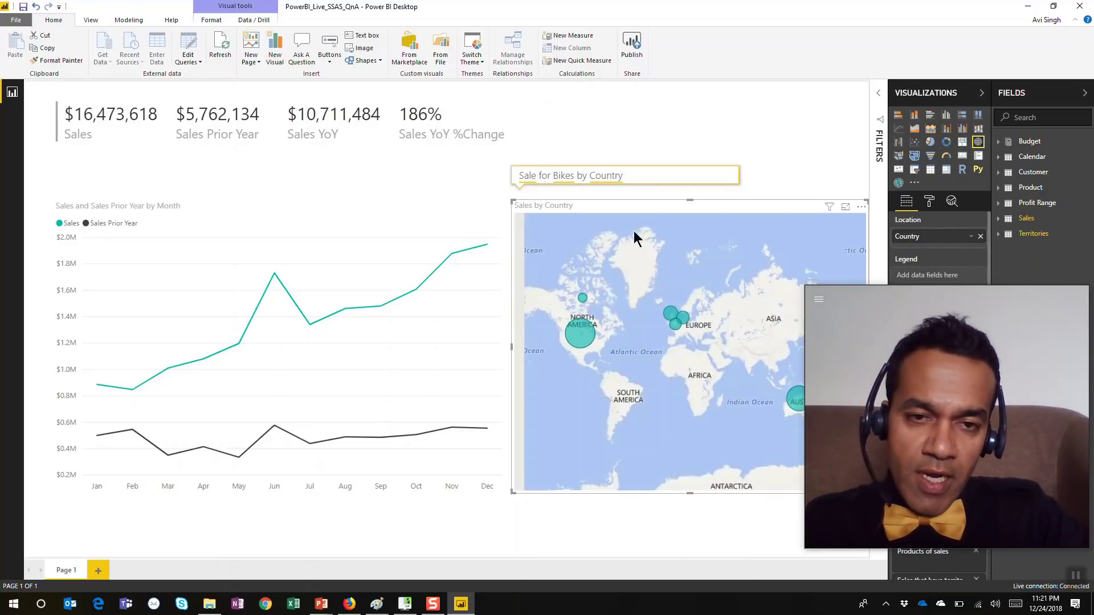
{"action": "left_click", "coordinate": [644, 178]}
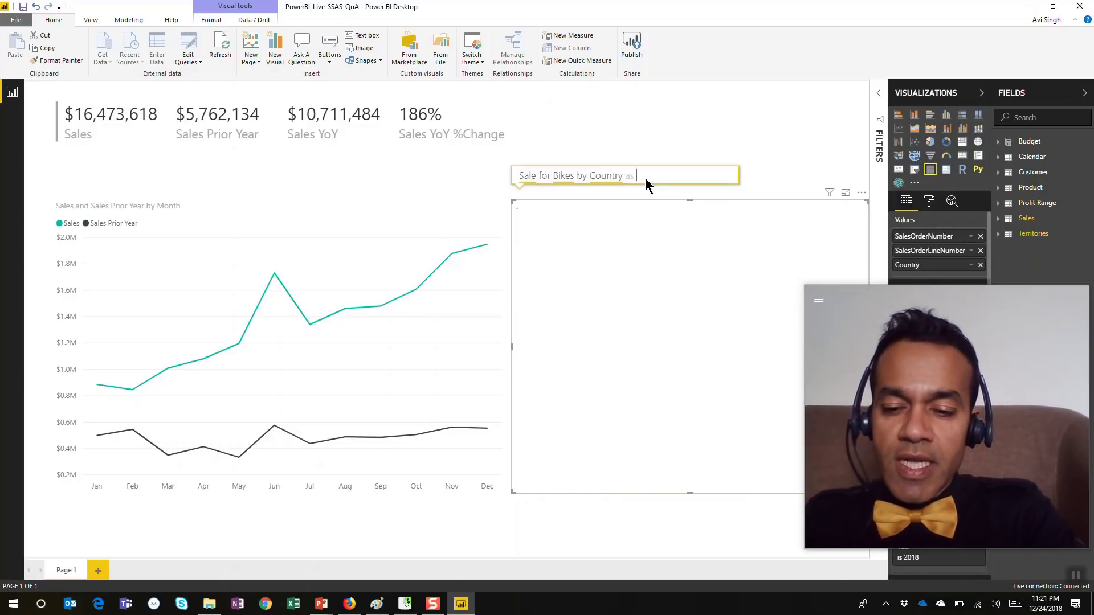
{"action": "type", "text": "as Bar Chatrt"}
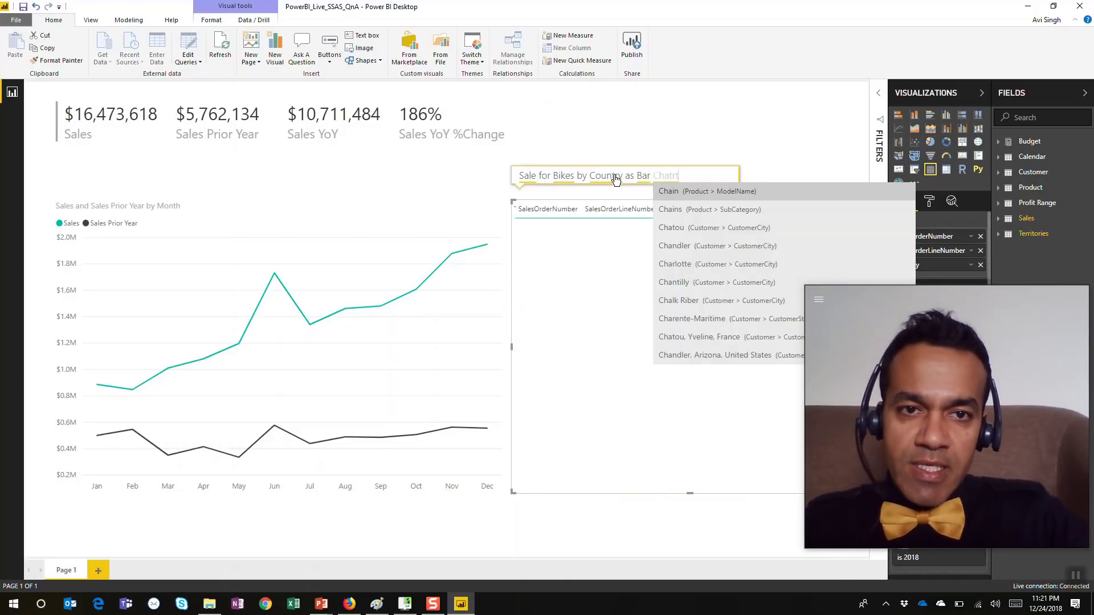
{"action": "key", "text": "BackSpace"}
{"action": "key", "text": "BackSpace"}
{"action": "key", "text": "BackSpace"}
{"action": "type", "text": "rt"}
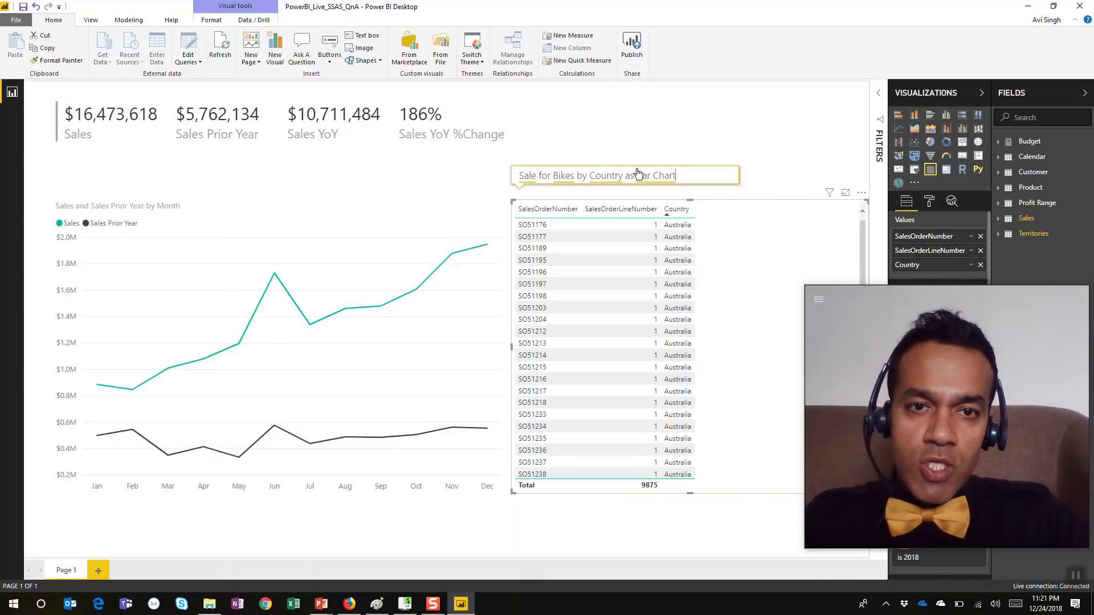
- Resolve Sale to the Sales measure so the Q&A answer renders as a bar chart
{"action": "left_click", "coordinate": [530, 180]}
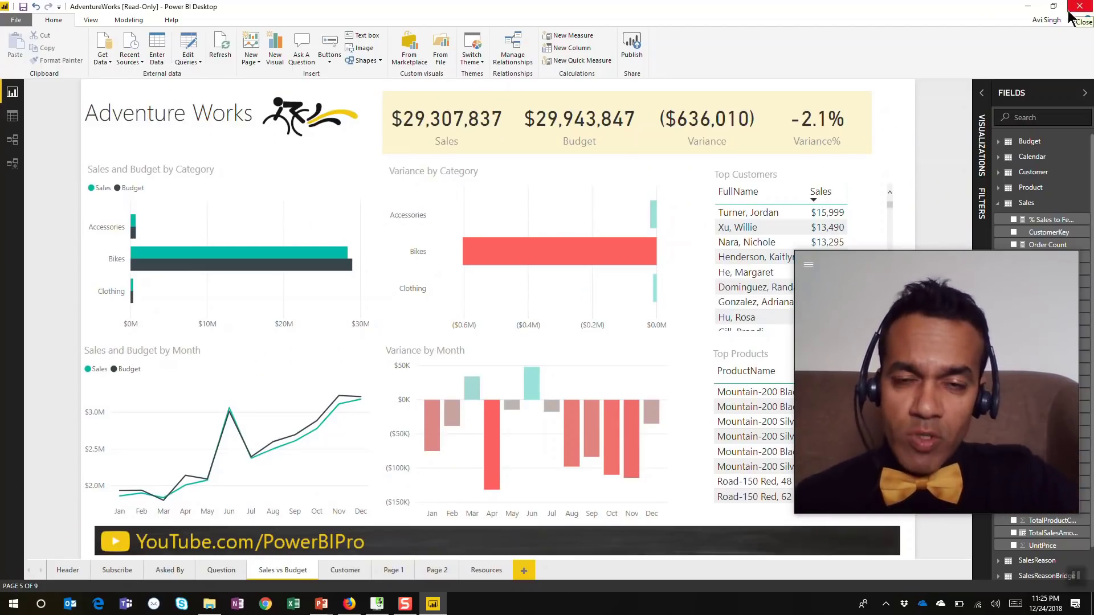
{"action": "left_click", "coordinate": [556, 162]}
{"action": "left_click_drag", "start_coordinate": [558, 159], "coordinate": [560, 159]}
{"action": "left_click", "coordinate": [247, 166]}
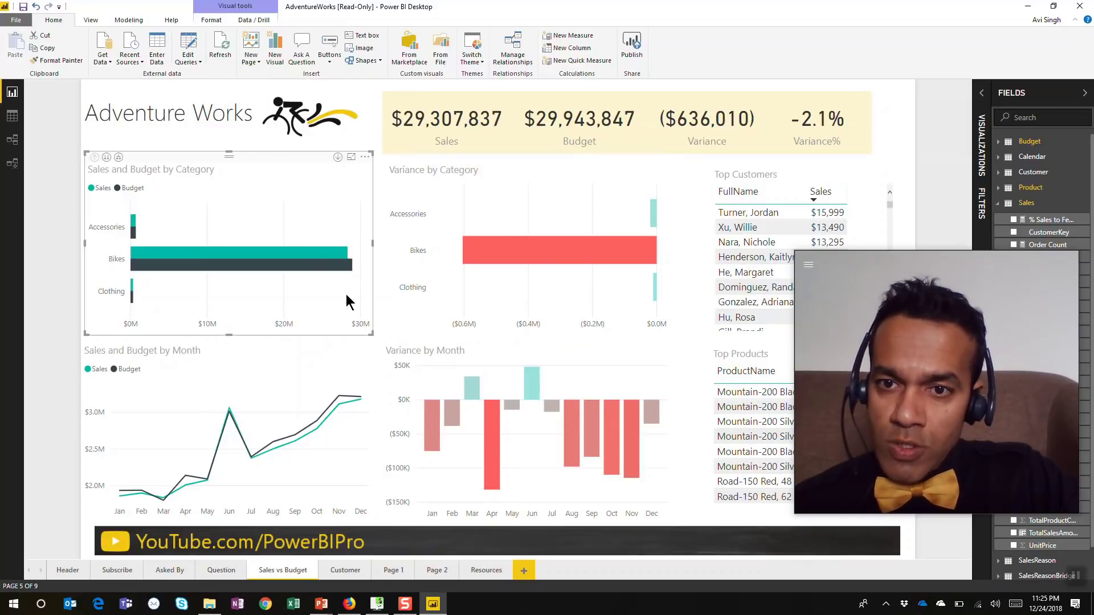
{"action": "mouse_move", "coordinate": [374, 336]}
{"action": "left_mouse_down"}
{"action": "mouse_move", "coordinate": [353, 316]}
{"action": "mouse_move", "coordinate": [370, 331]}
{"action": "left_mouse_up"}
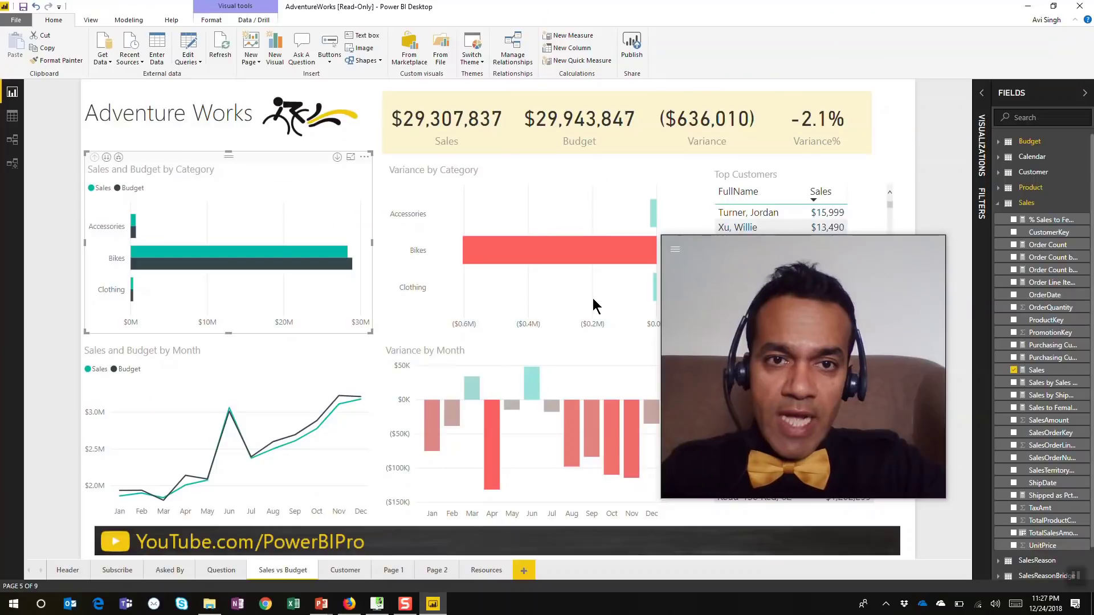
{"action": "left_click", "coordinate": [1042, 384]}
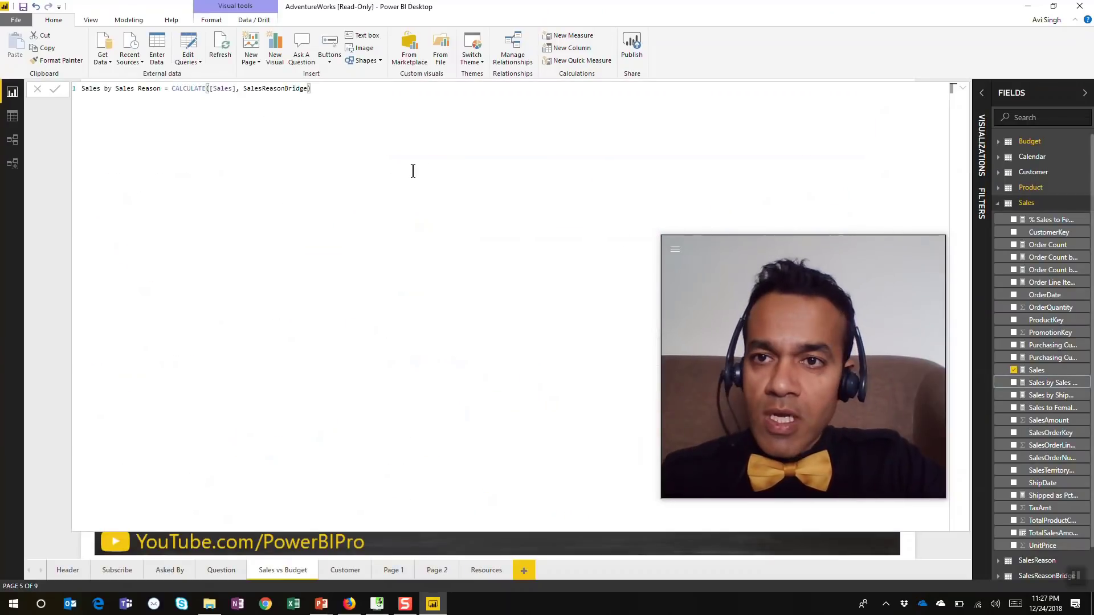
{"action": "left_click", "coordinate": [964, 91]}
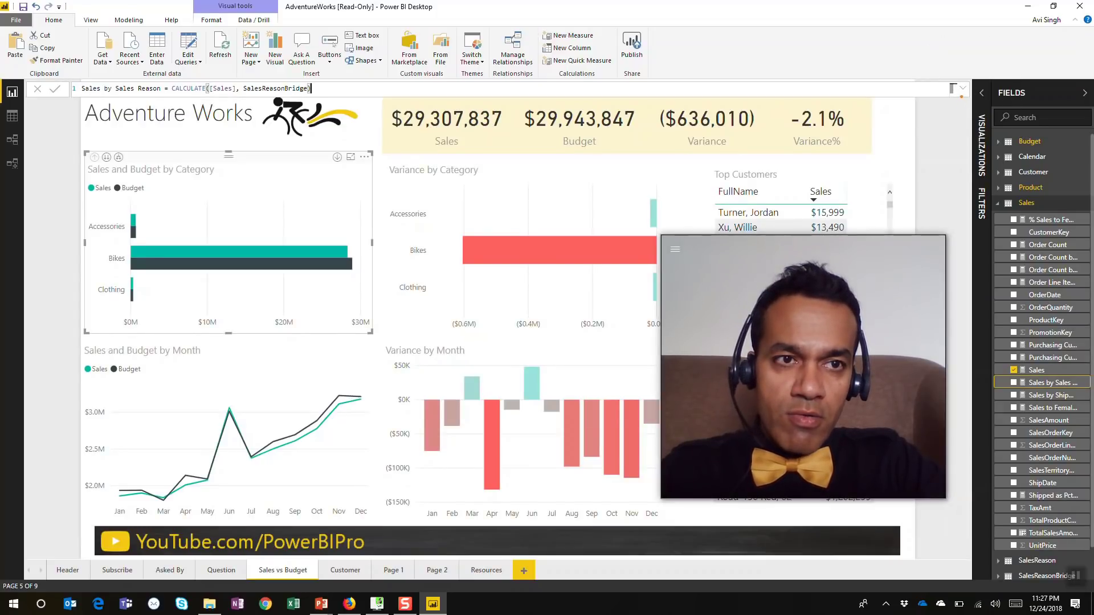
{"action": "left_click", "coordinate": [962, 89]}
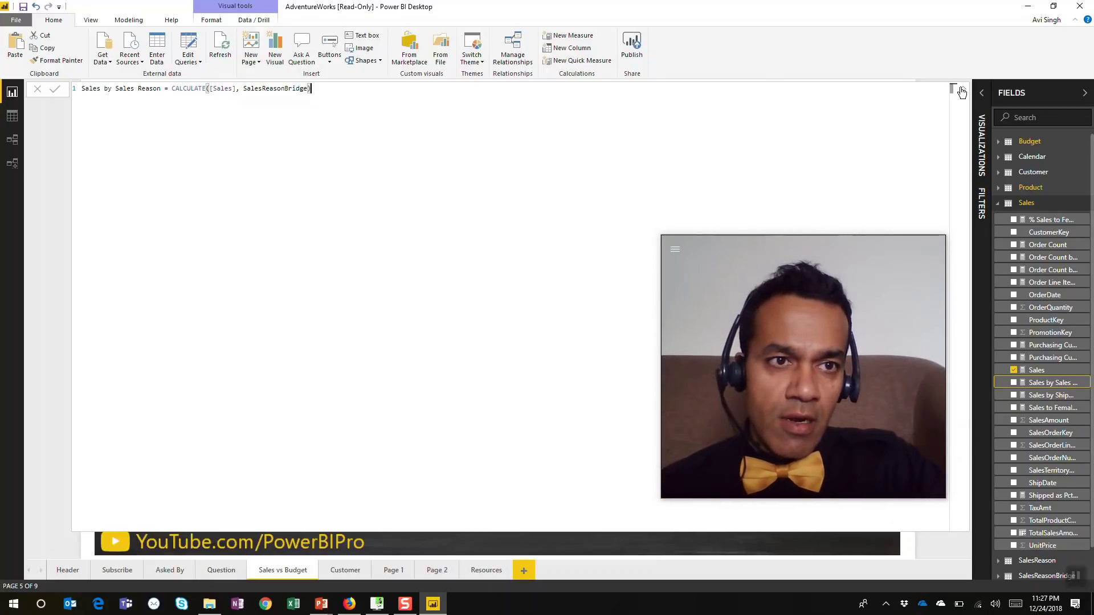
{"action": "left_click", "coordinate": [962, 91]}
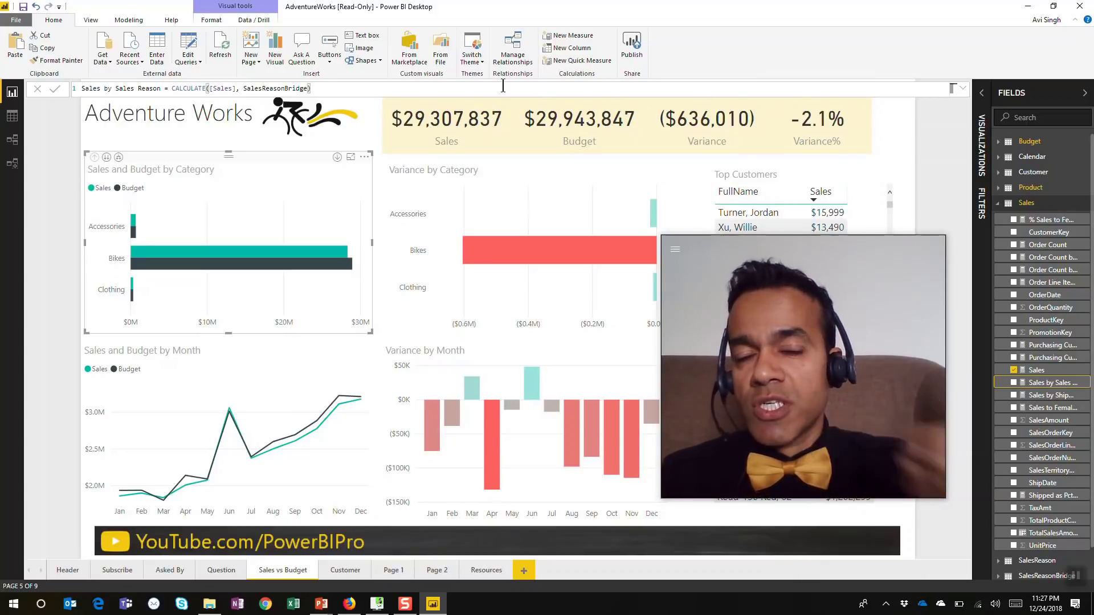
{"action": "left_click", "coordinate": [14, 142]}
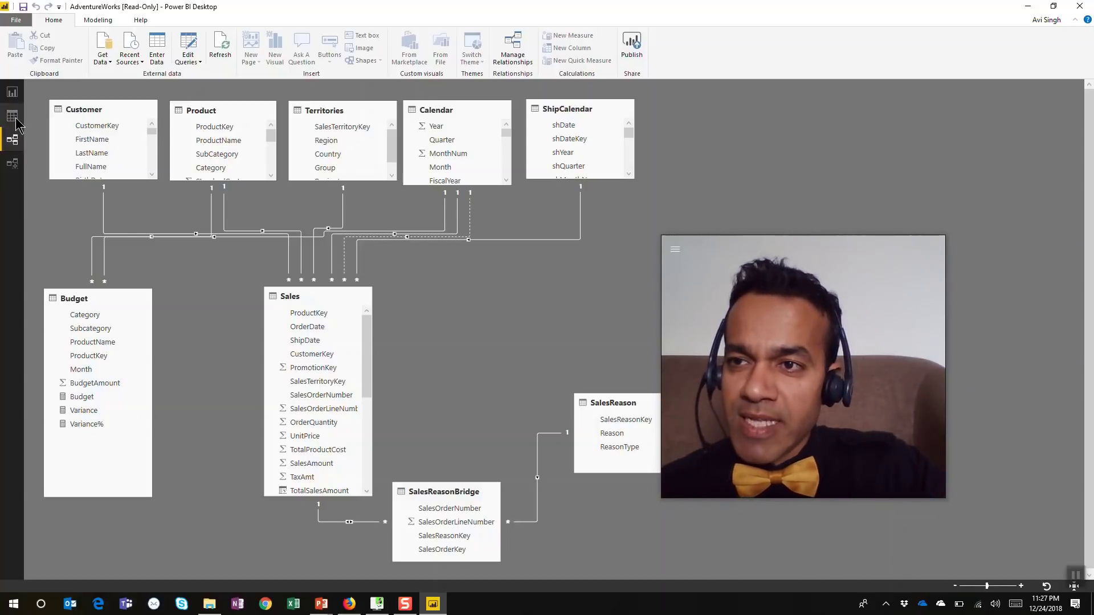
{"action": "left_click", "coordinate": [13, 94]}
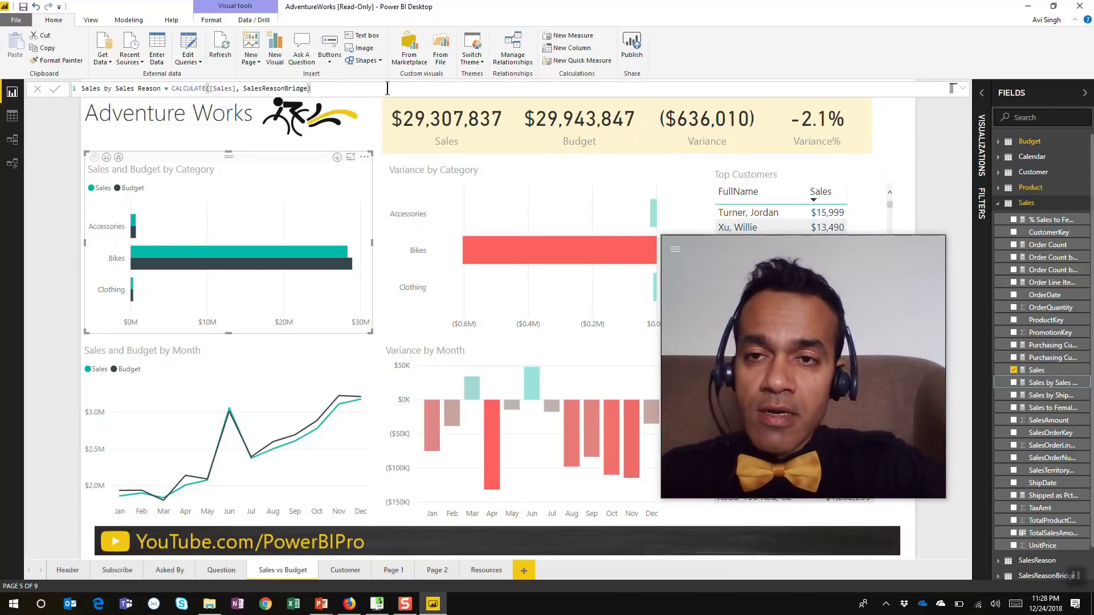
- Zoom the Sales by Sales Reason DAX formula in and out with Ctrl+scroll in the formula bar
{"action": "left_click", "coordinate": [529, 92]}
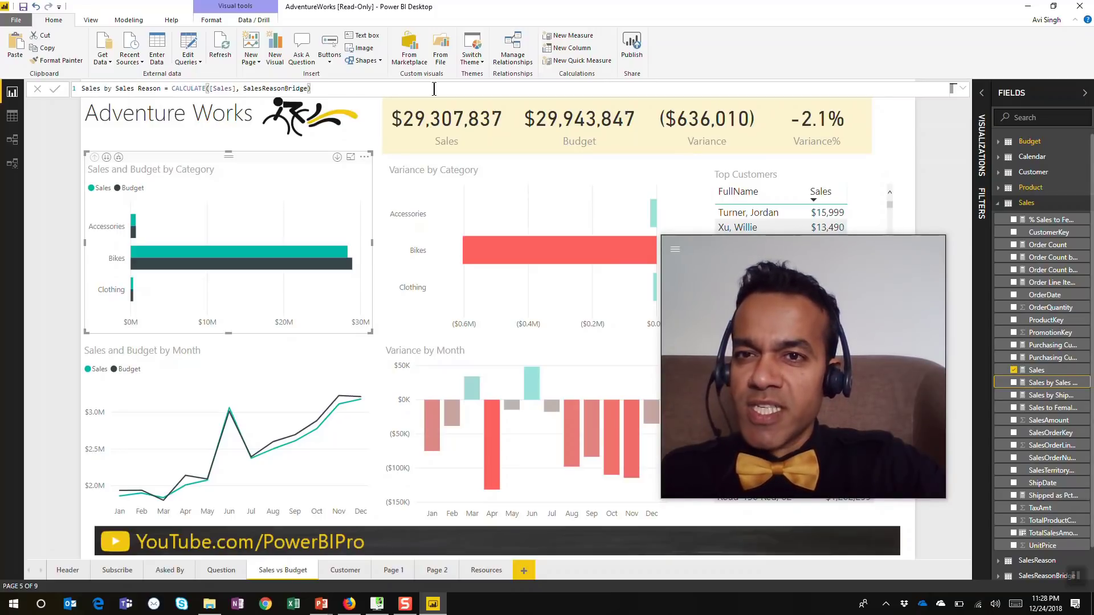
{"action": "scroll", "coordinate": [434, 89], "scroll_direction": "up", "scroll_amount": 5}
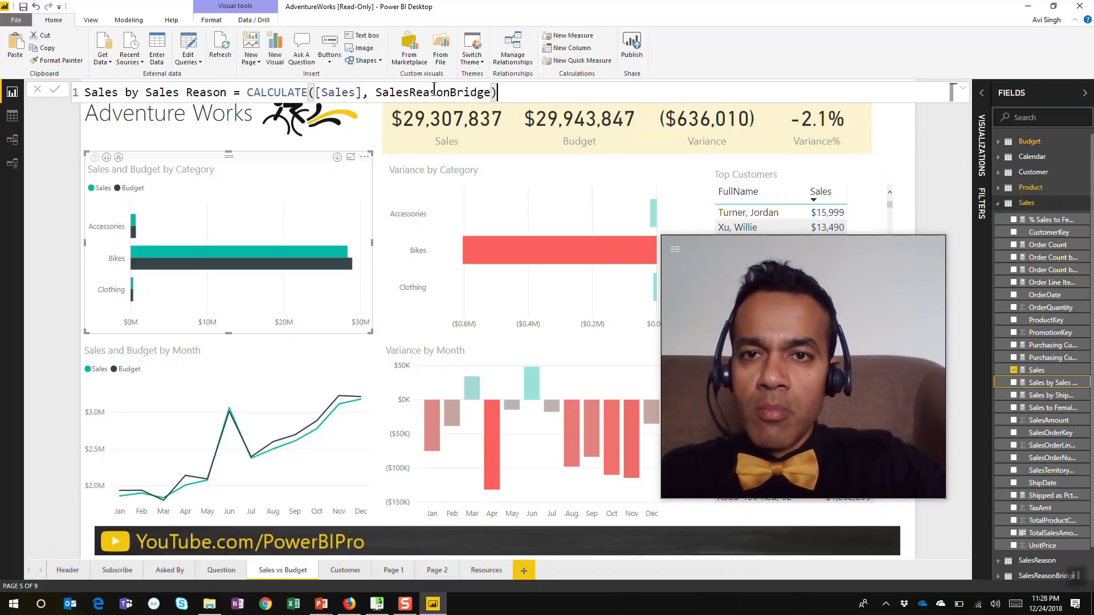
{"action": "scroll", "coordinate": [433, 89], "scroll_direction": "up", "scroll_amount": 1}
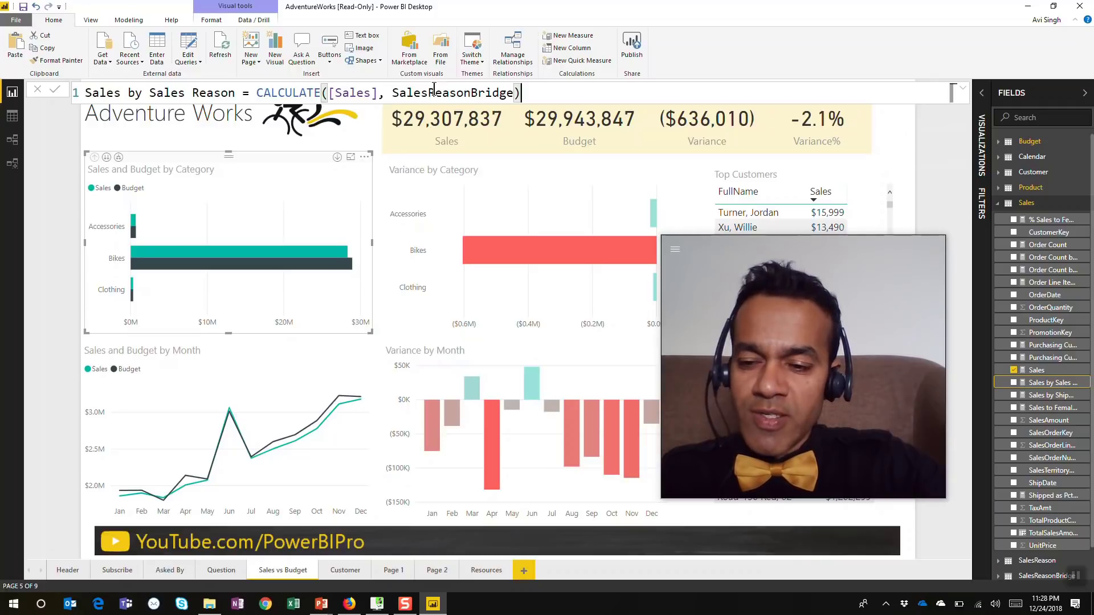
{"action": "scroll", "coordinate": [433, 88], "scroll_direction": "down", "scroll_amount": 6}
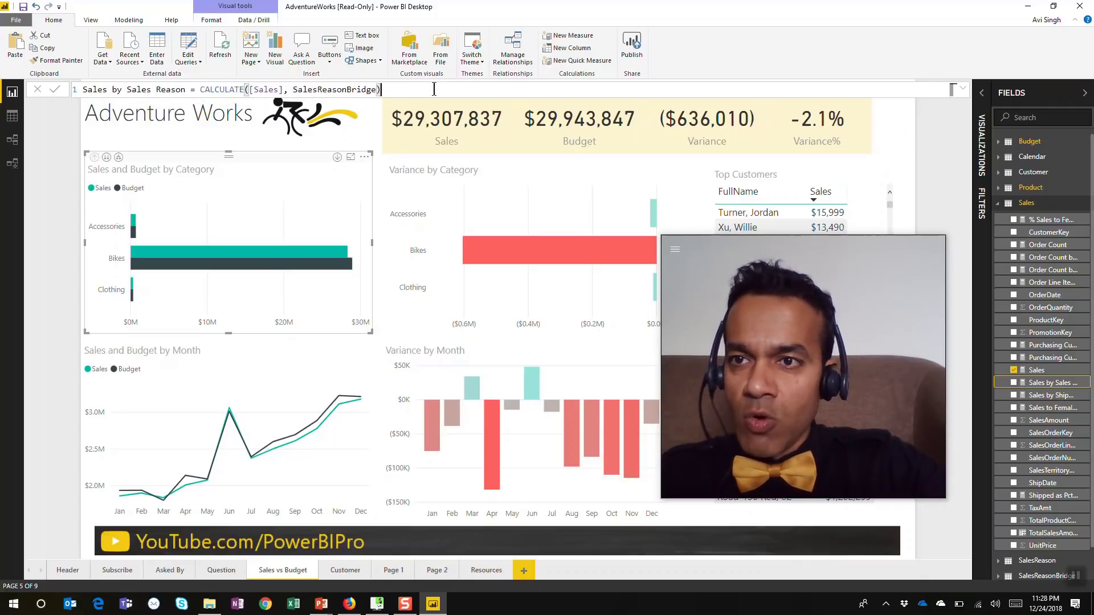
{"action": "scroll", "coordinate": [434, 88], "scroll_direction": "up", "scroll_amount": 2}
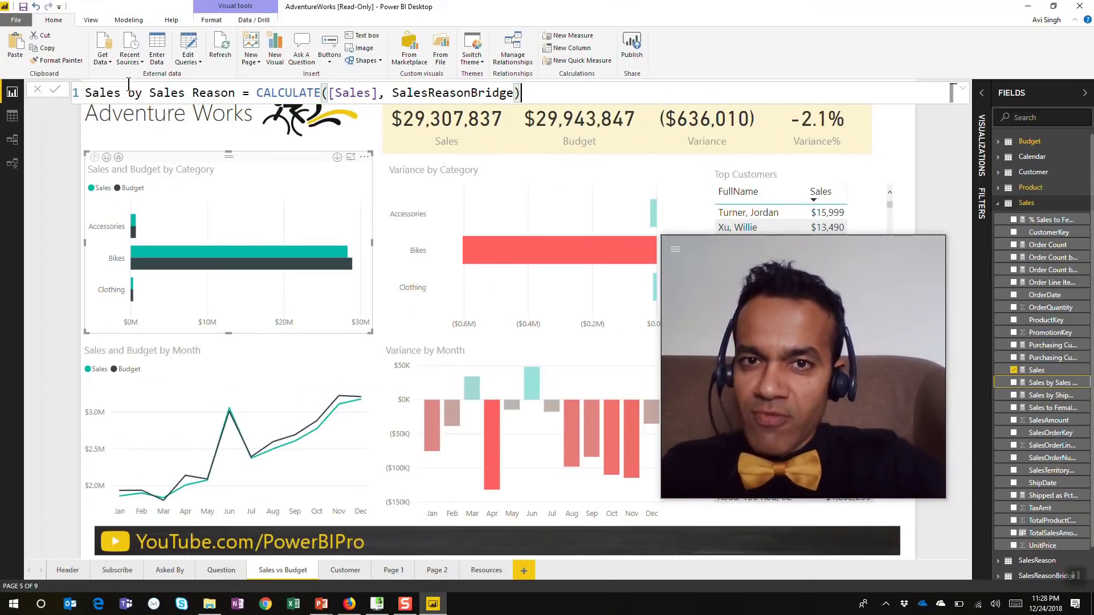
{"action": "left_click", "coordinate": [535, 89]}
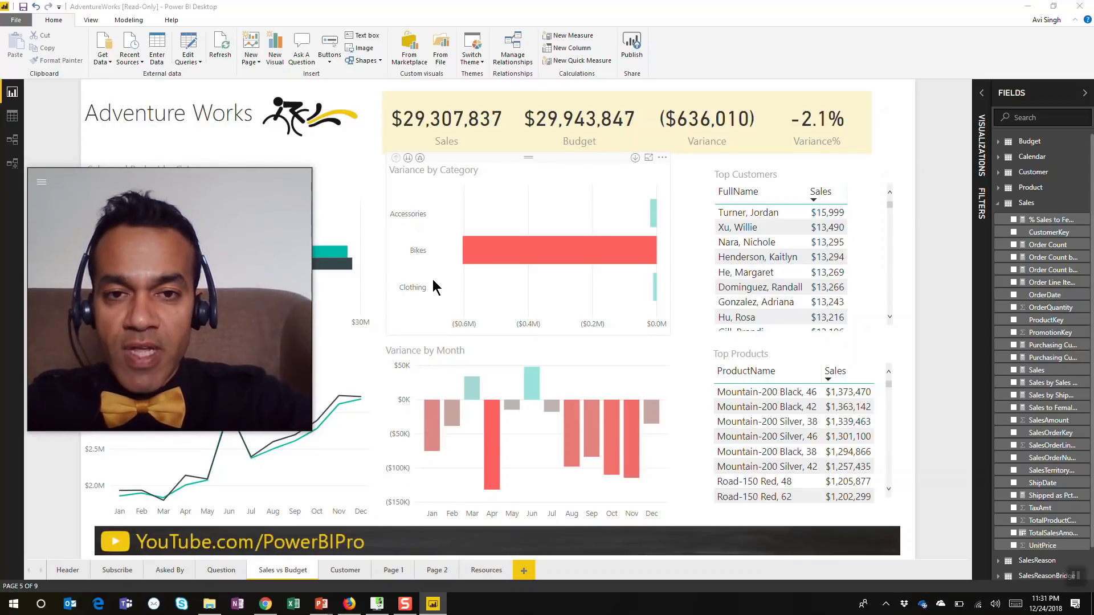
- Show the Keyboard shortcuts dialog with Shift+? and scroll through its list
{"action": "key", "text": "shift+question"}
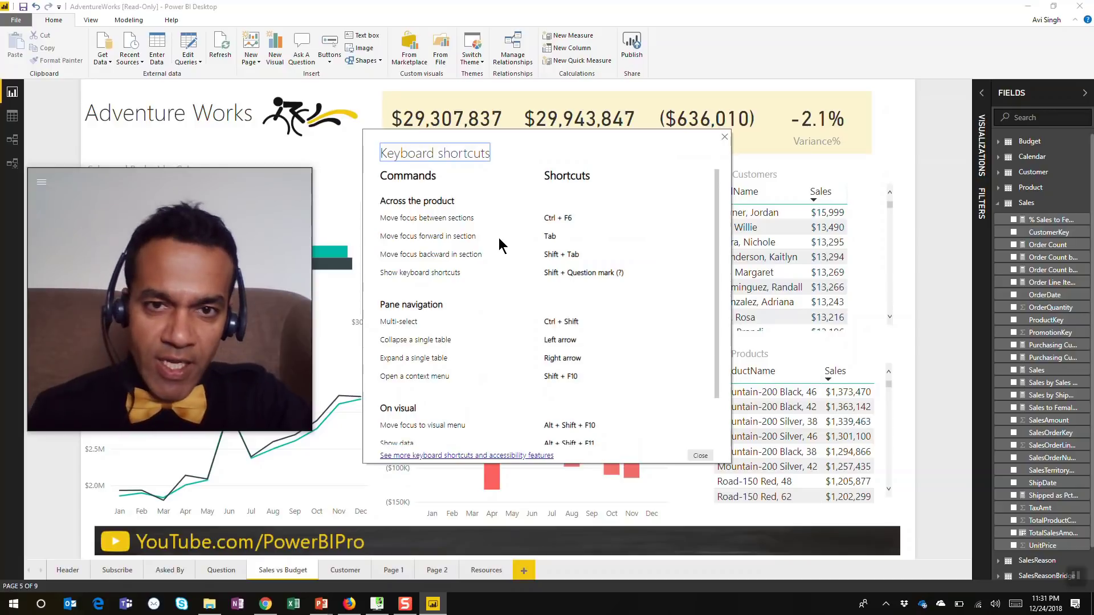
{"action": "scroll", "coordinate": [556, 280], "scroll_direction": "down", "scroll_amount": 1}
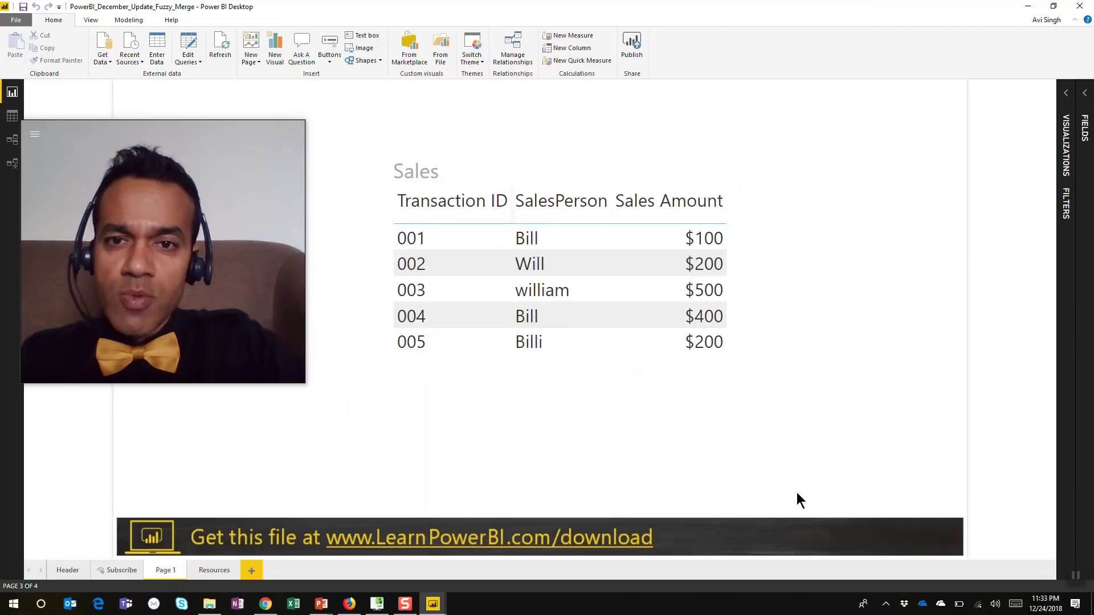
- Open Edit Queries to view the Sales and People queries in Power Query Editor
{"action": "left_click_drag", "start_coordinate": [237, 138], "coordinate": [996, 285]}
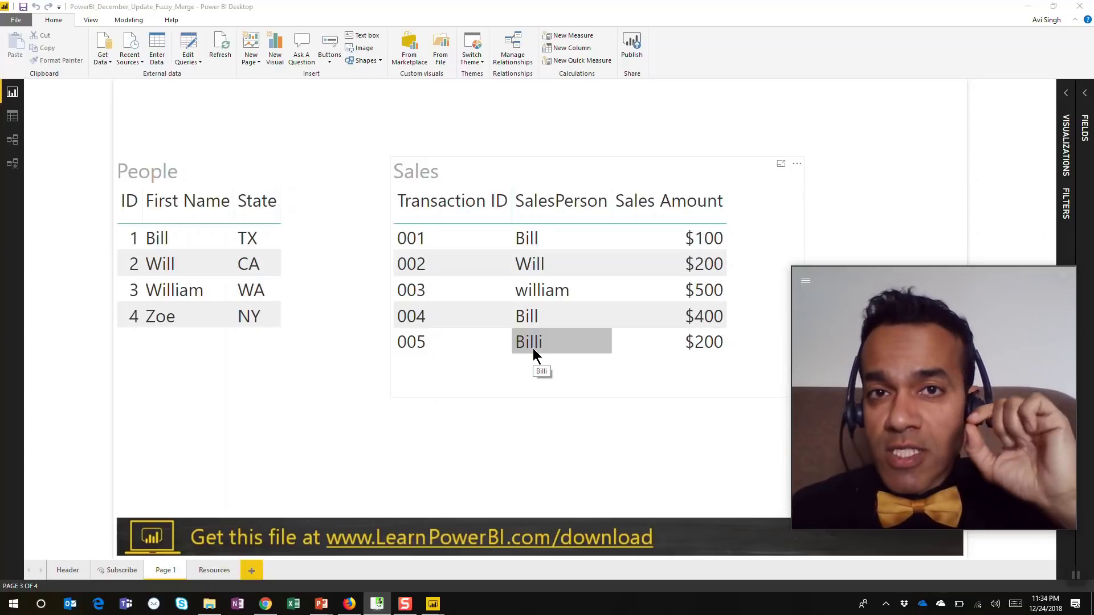
{"action": "left_click", "coordinate": [188, 46]}
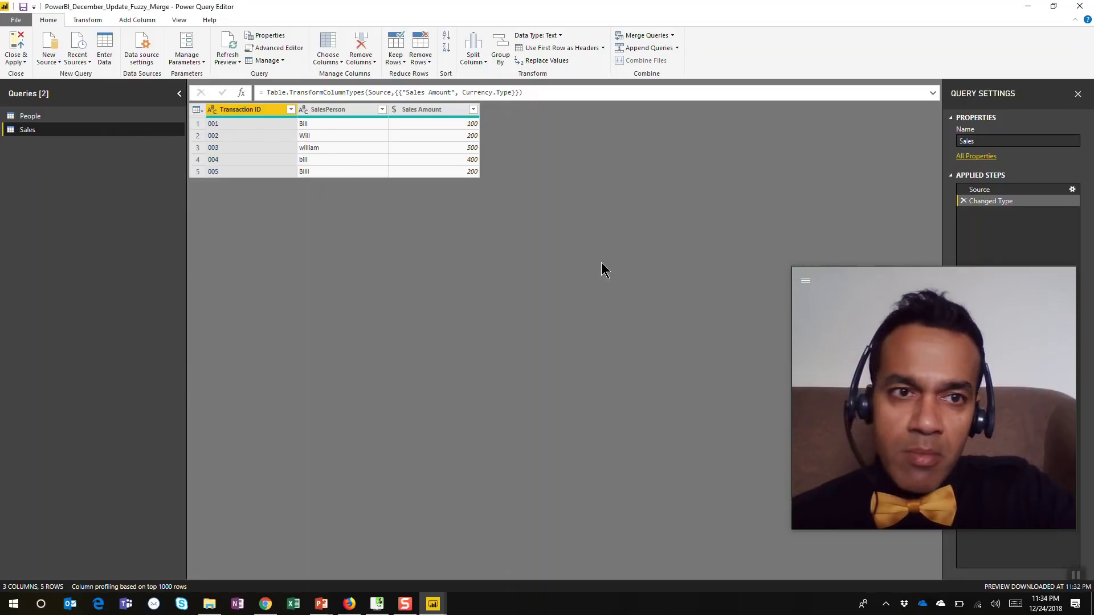
- Fuzzy-merge Sales with People, matching SalesPerson to First Name
{"action": "left_click", "coordinate": [661, 37]}
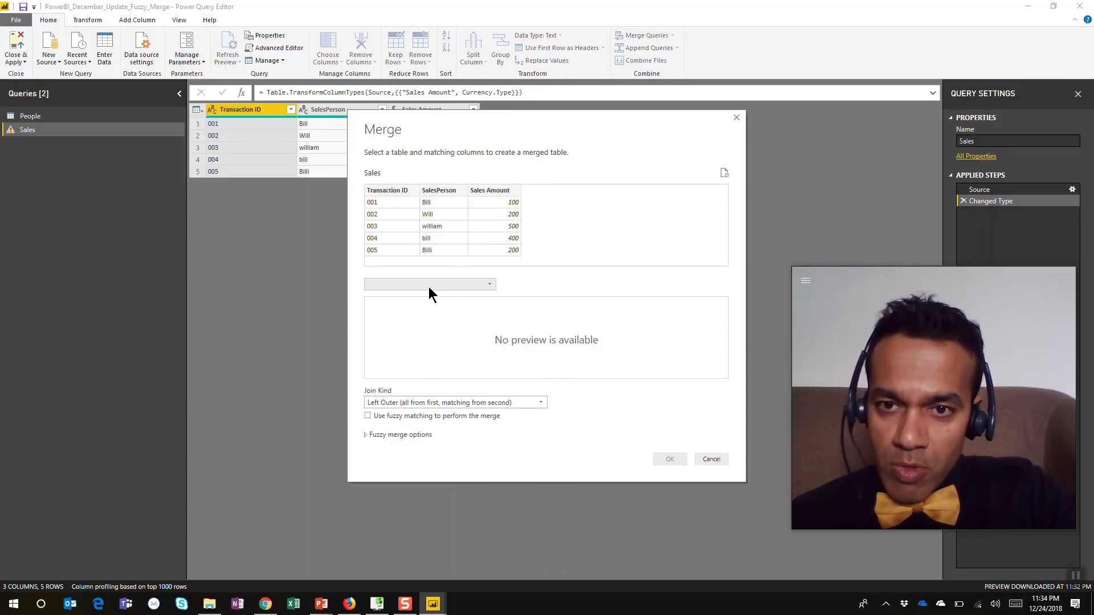
{"action": "left_click", "coordinate": [428, 286]}
{"action": "left_click", "coordinate": [408, 294]}
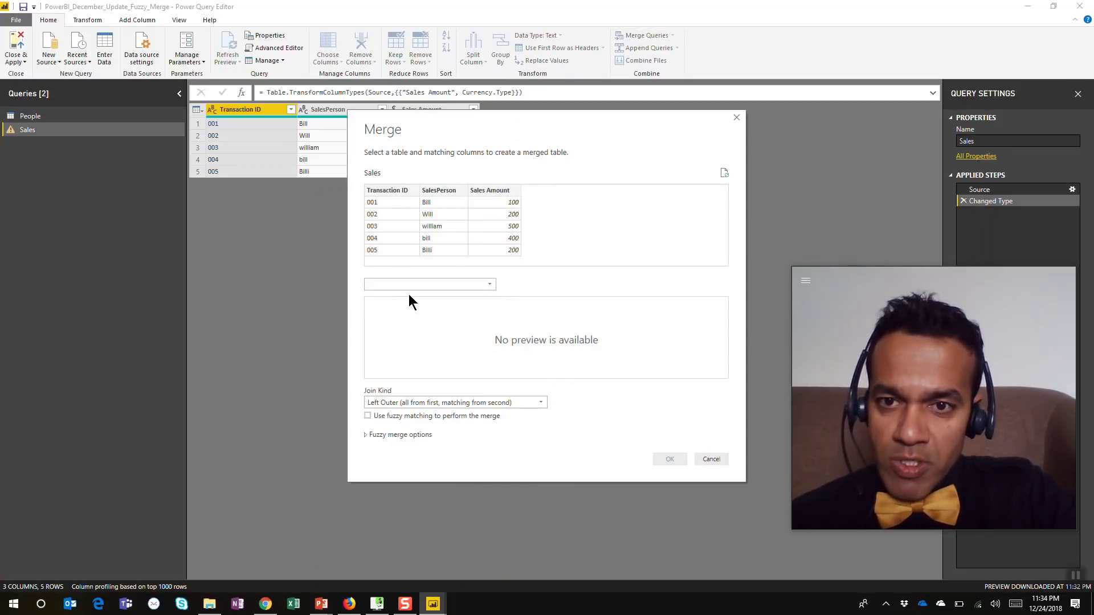
{"action": "left_click", "coordinate": [444, 189]}
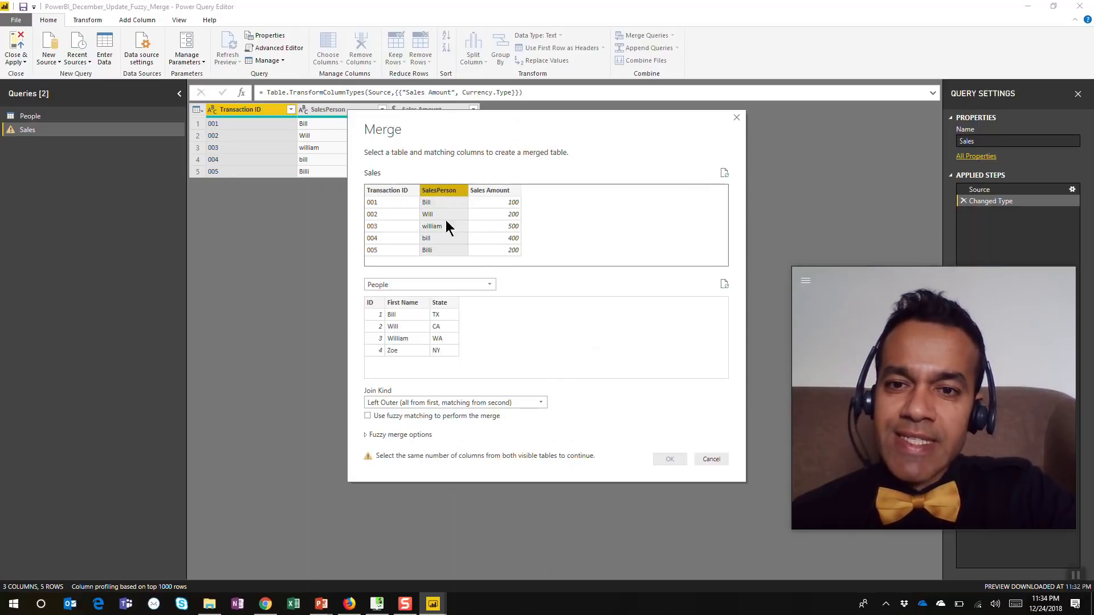
{"action": "left_click", "coordinate": [411, 303]}
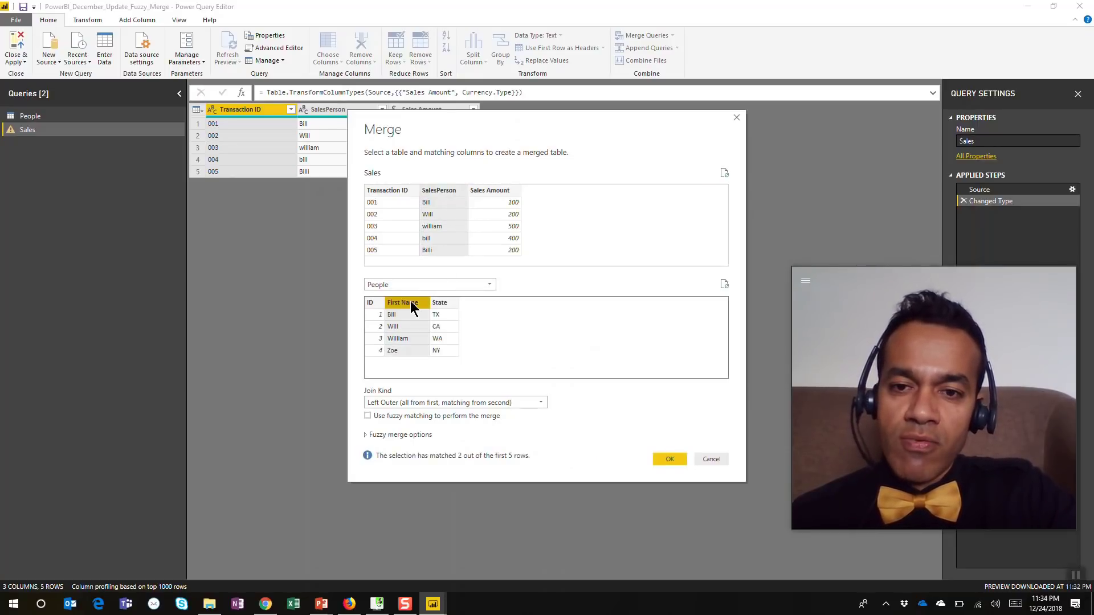
{"action": "left_click", "coordinate": [368, 416]}
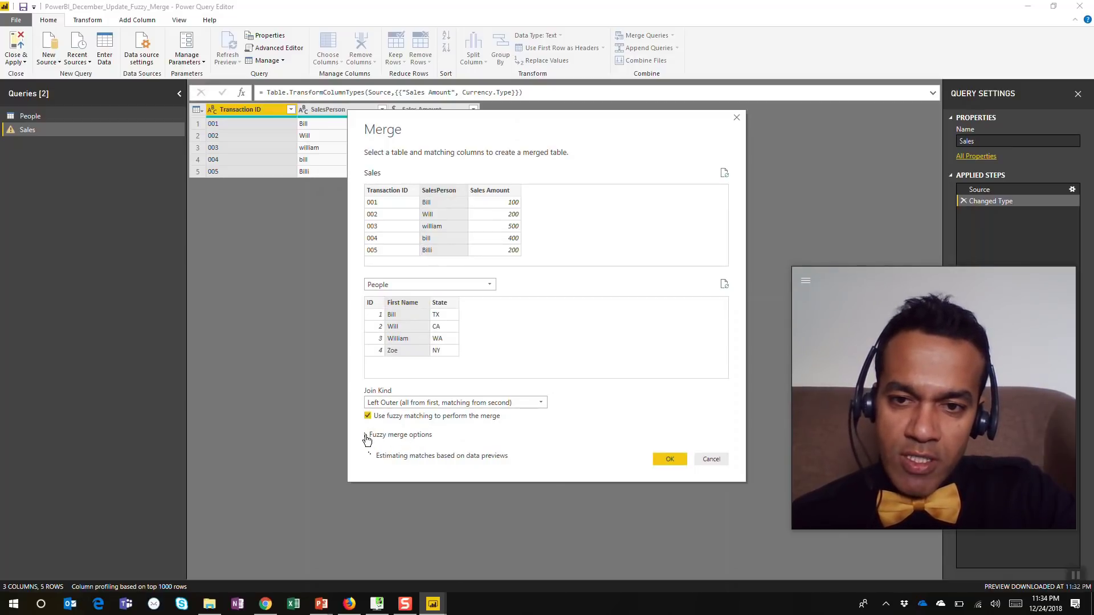
{"action": "left_click", "coordinate": [366, 436]}
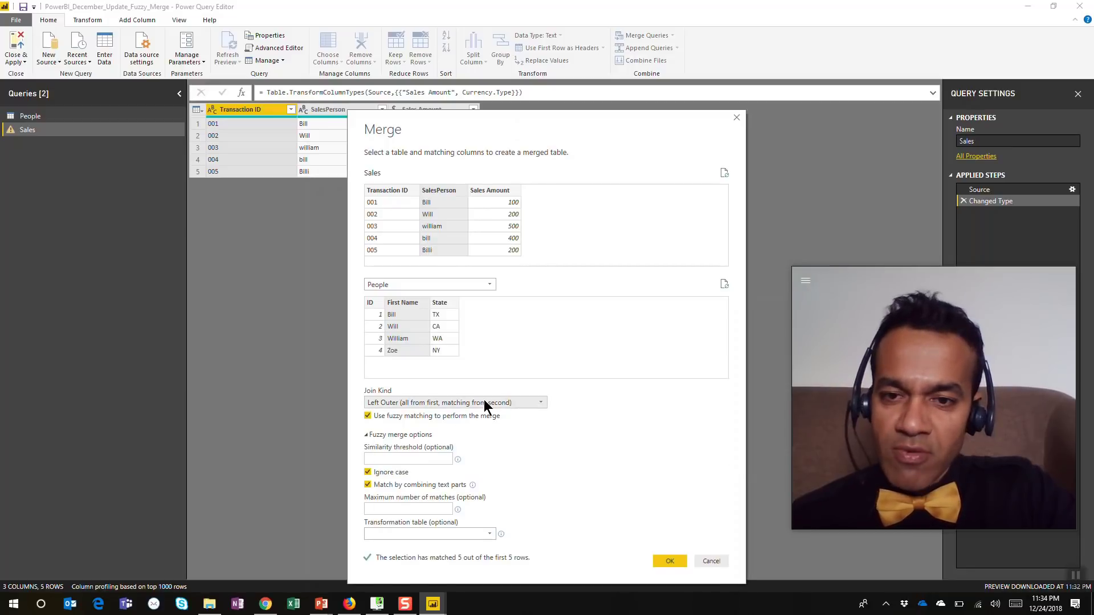
{"action": "left_click", "coordinate": [667, 562]}
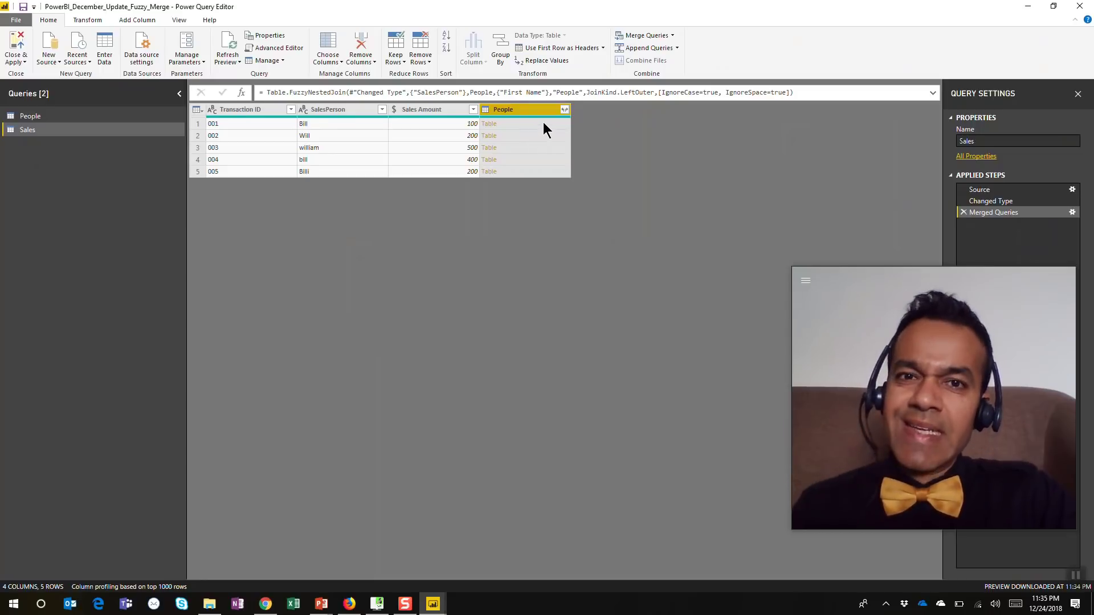
- Expand the People column to just ID and First Name, without the original column-name prefix
{"action": "left_click", "coordinate": [567, 109]}
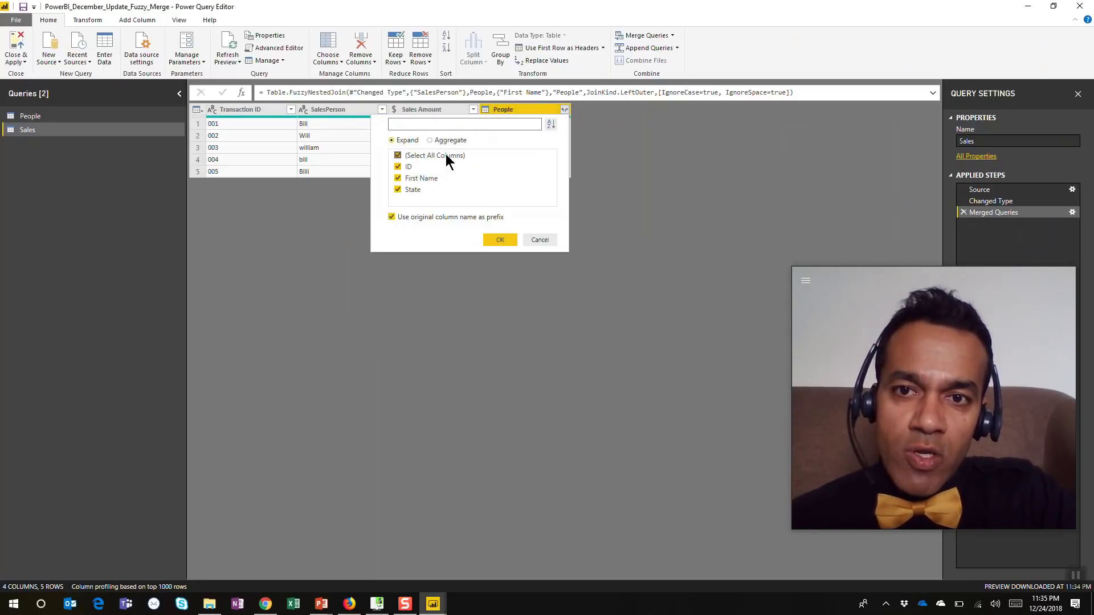
{"action": "left_click", "coordinate": [398, 156]}
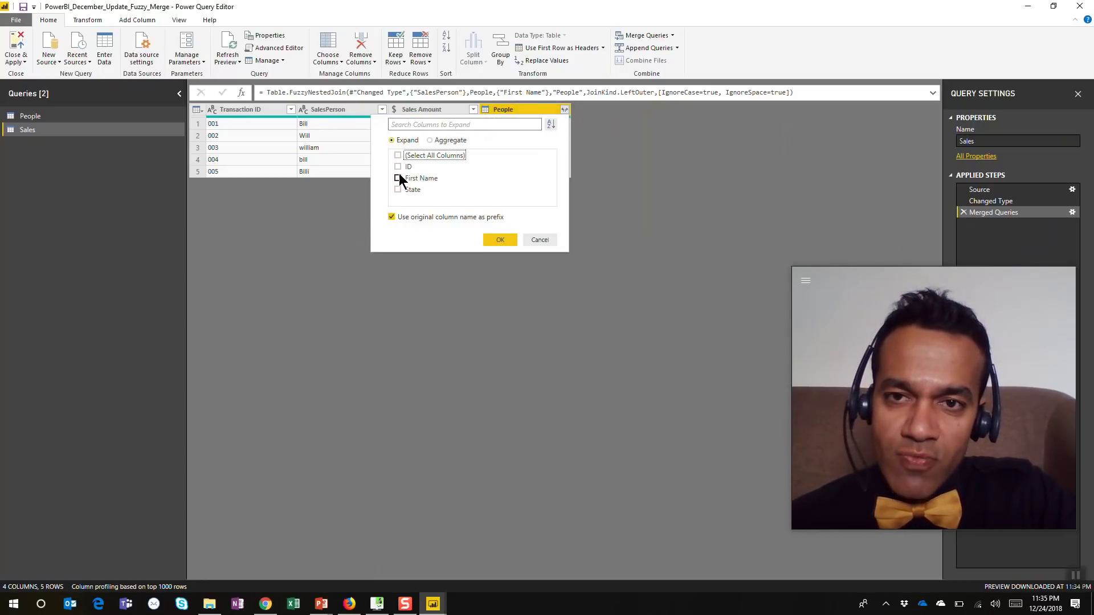
{"action": "left_click", "coordinate": [398, 166]}
{"action": "left_click", "coordinate": [398, 178]}
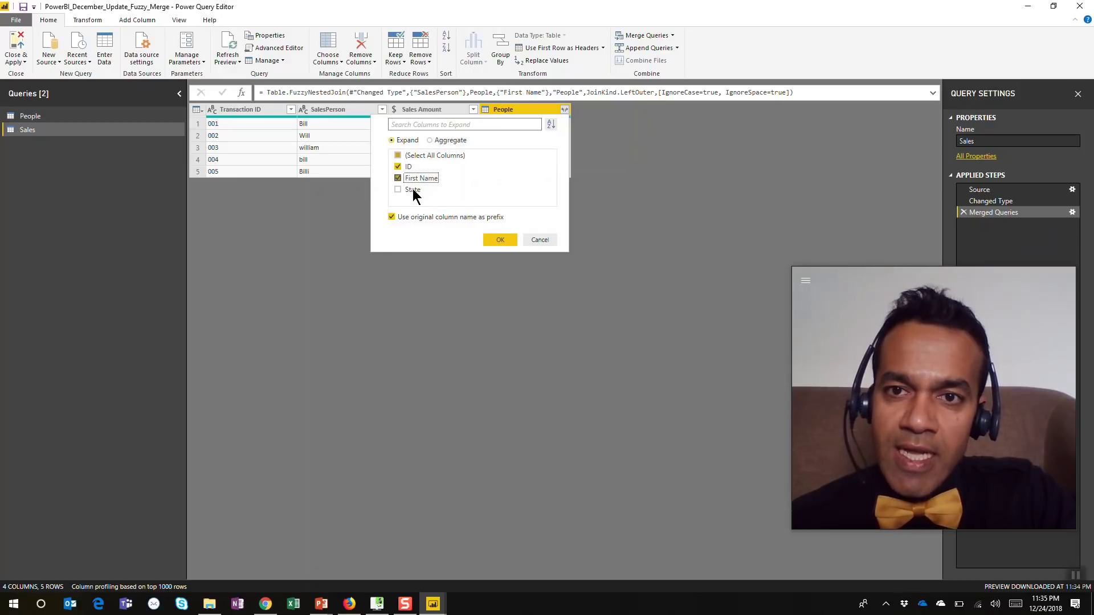
{"action": "left_click", "coordinate": [392, 217]}
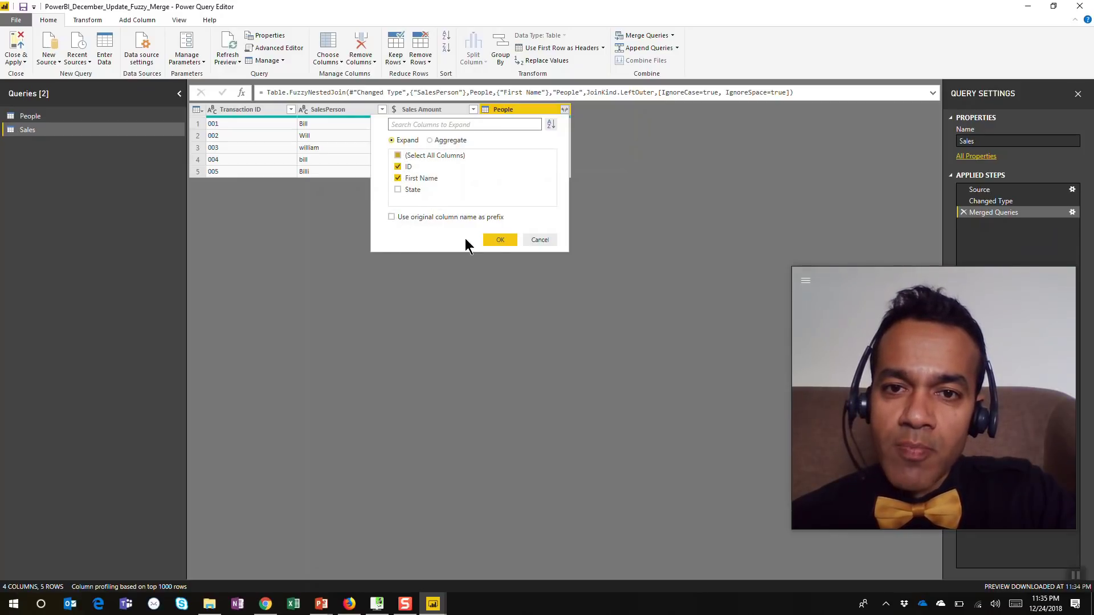
{"action": "left_click", "coordinate": [500, 241]}
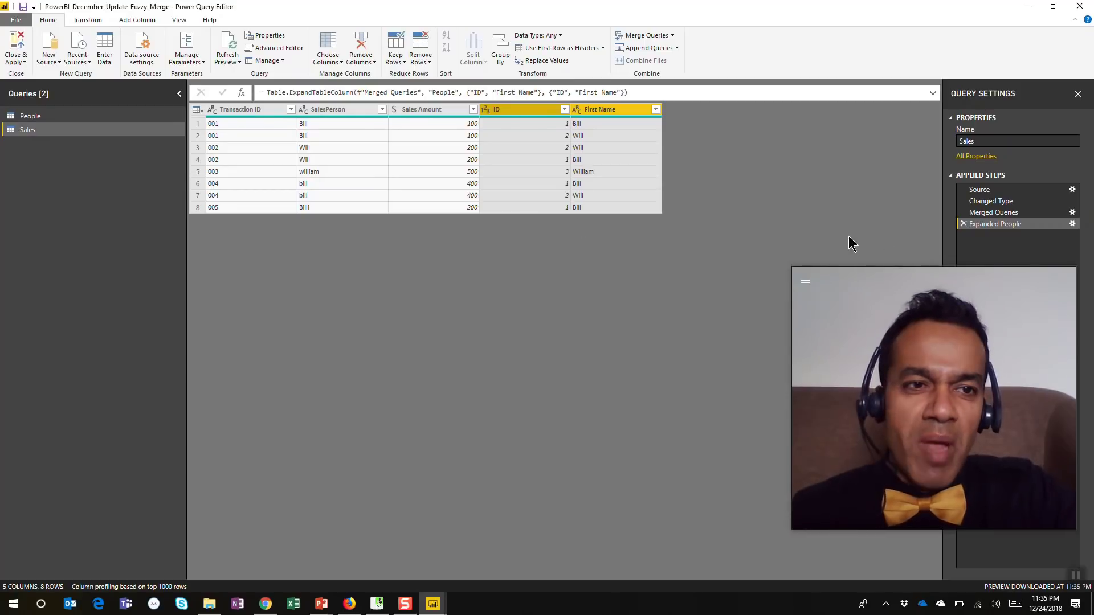
- Edit the Merged Queries step to allow a maximum of 1 fuzzy match, then return to Expanded People
{"action": "left_click", "coordinate": [1047, 216]}
{"action": "left_click", "coordinate": [1073, 212]}
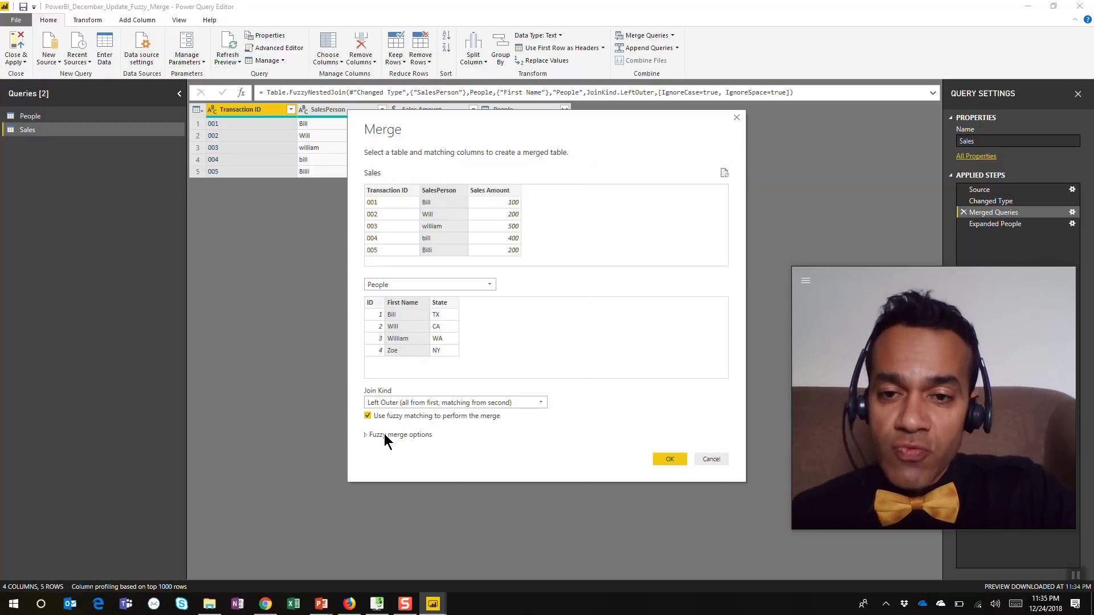
{"action": "left_click", "coordinate": [378, 435]}
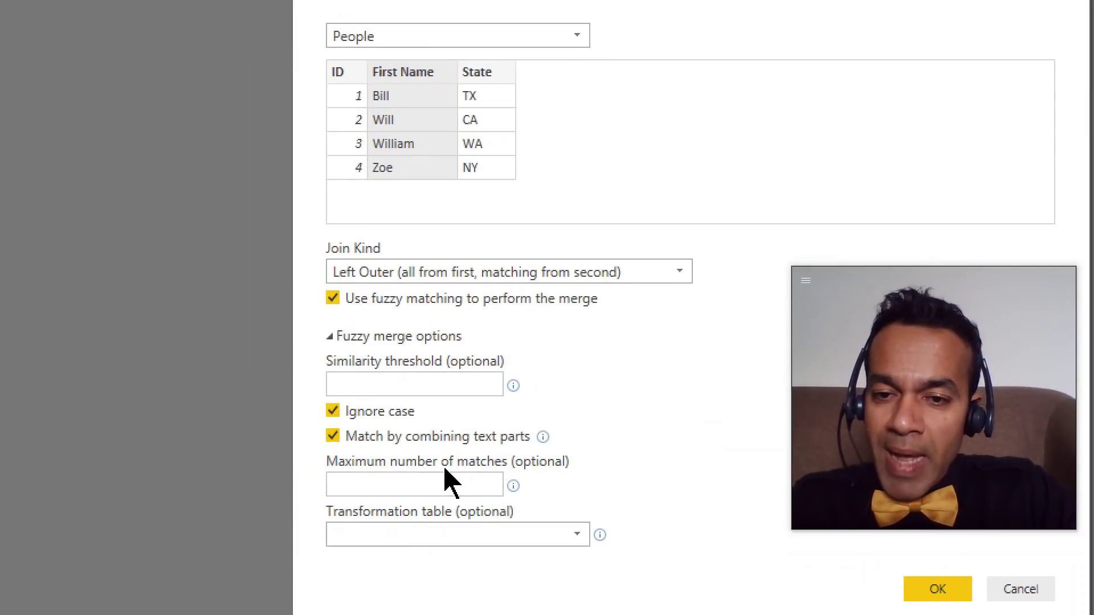
{"action": "left_click", "coordinate": [430, 482]}
{"action": "type", "text": "1"}
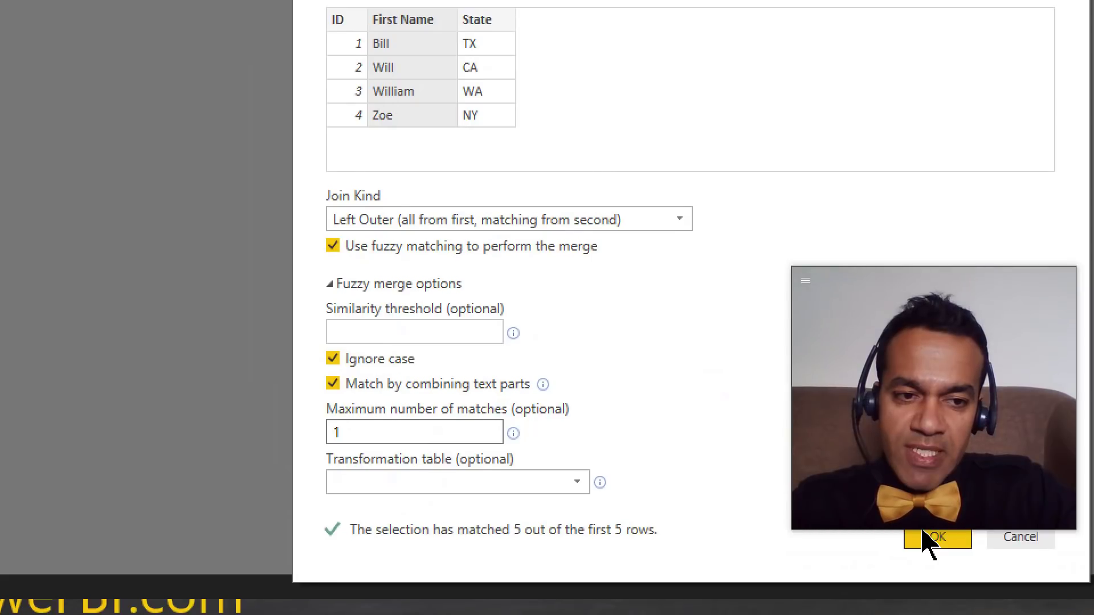
{"action": "left_click", "coordinate": [929, 542]}
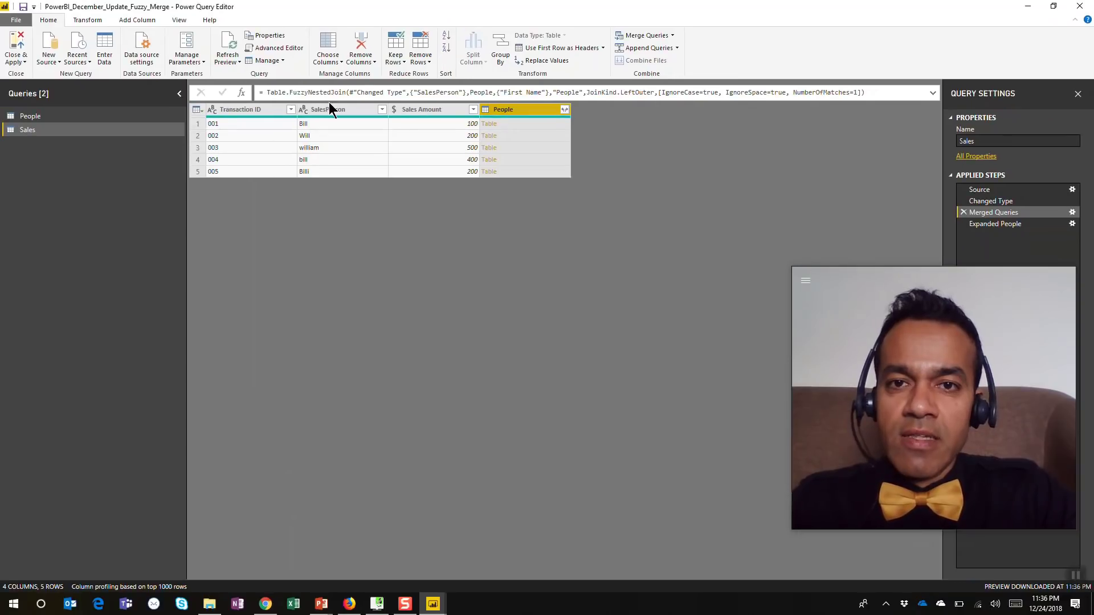
{"action": "left_click", "coordinate": [990, 225]}
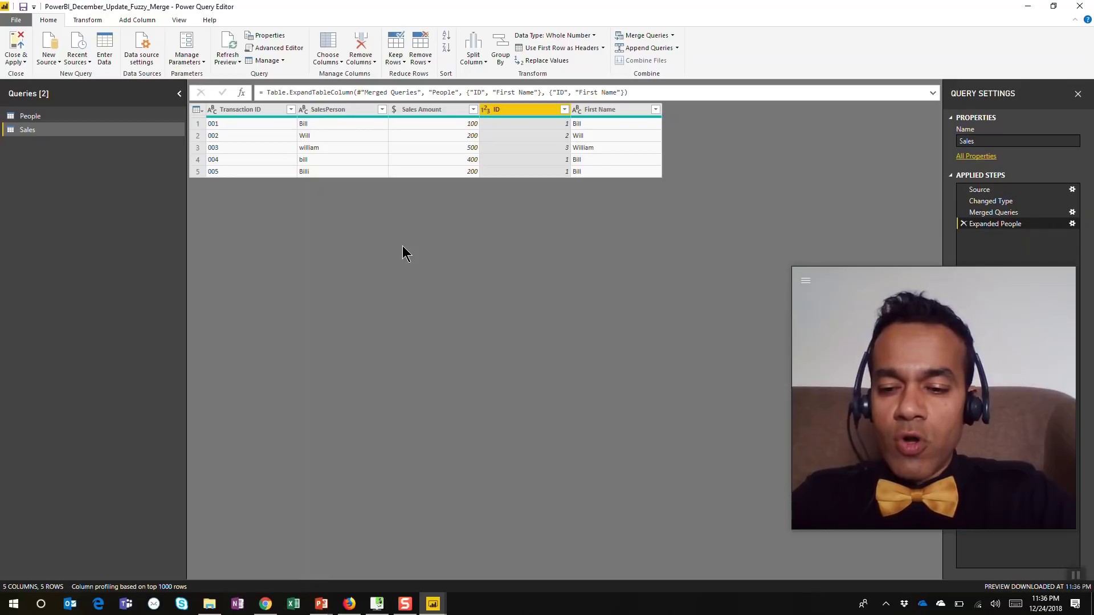
- Switch from Power Query Editor to another open window with Alt+Tab
{"action": "key", "text": "alt+Tab"}
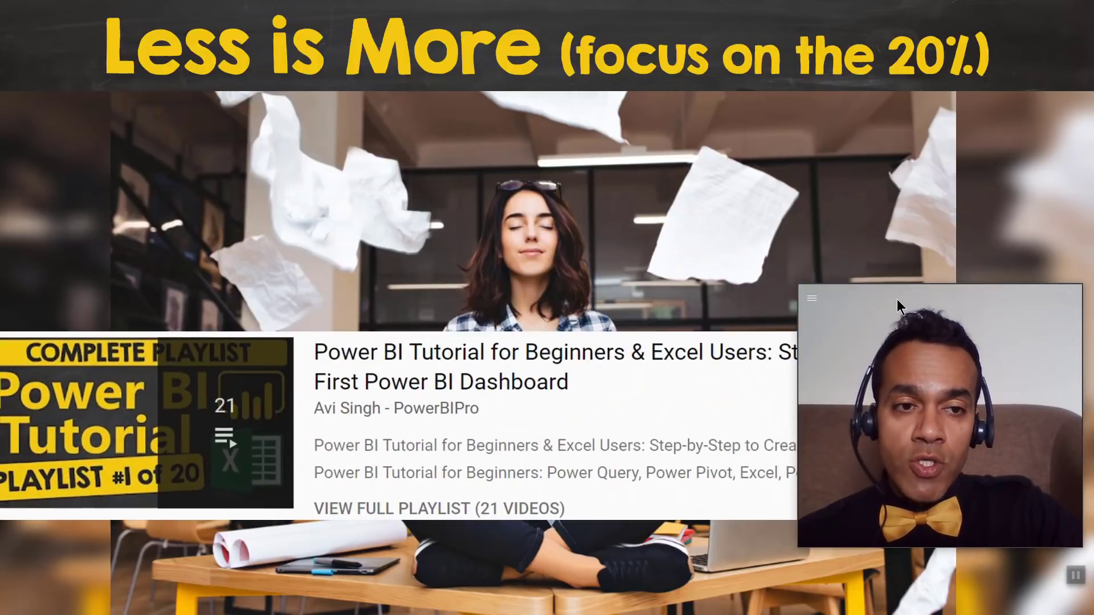
{"action": "left_click_drag", "start_coordinate": [897, 299], "coordinate": [902, 63]}
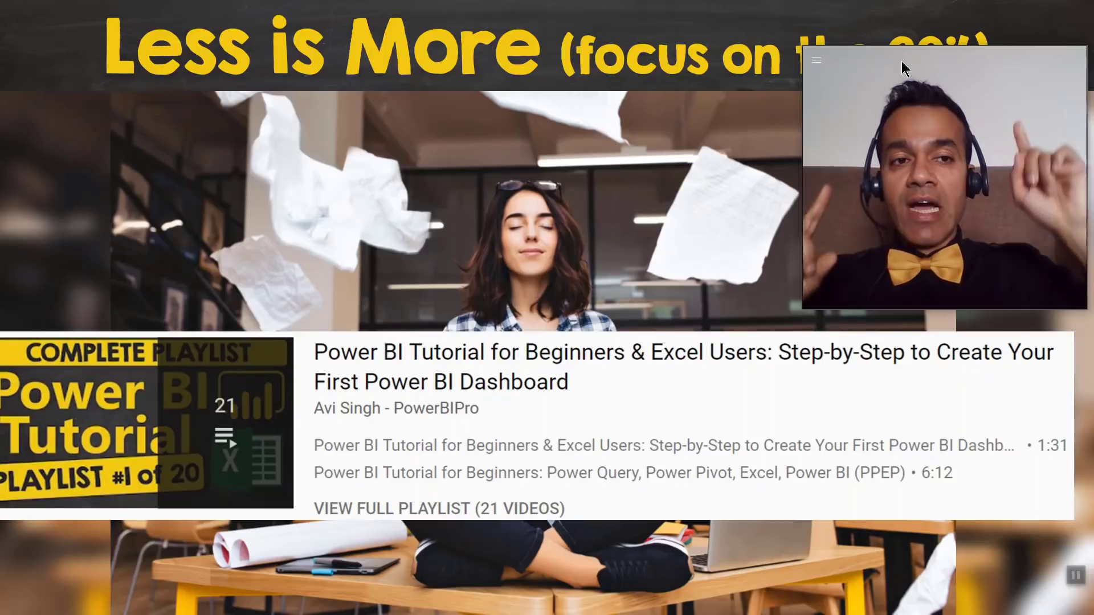